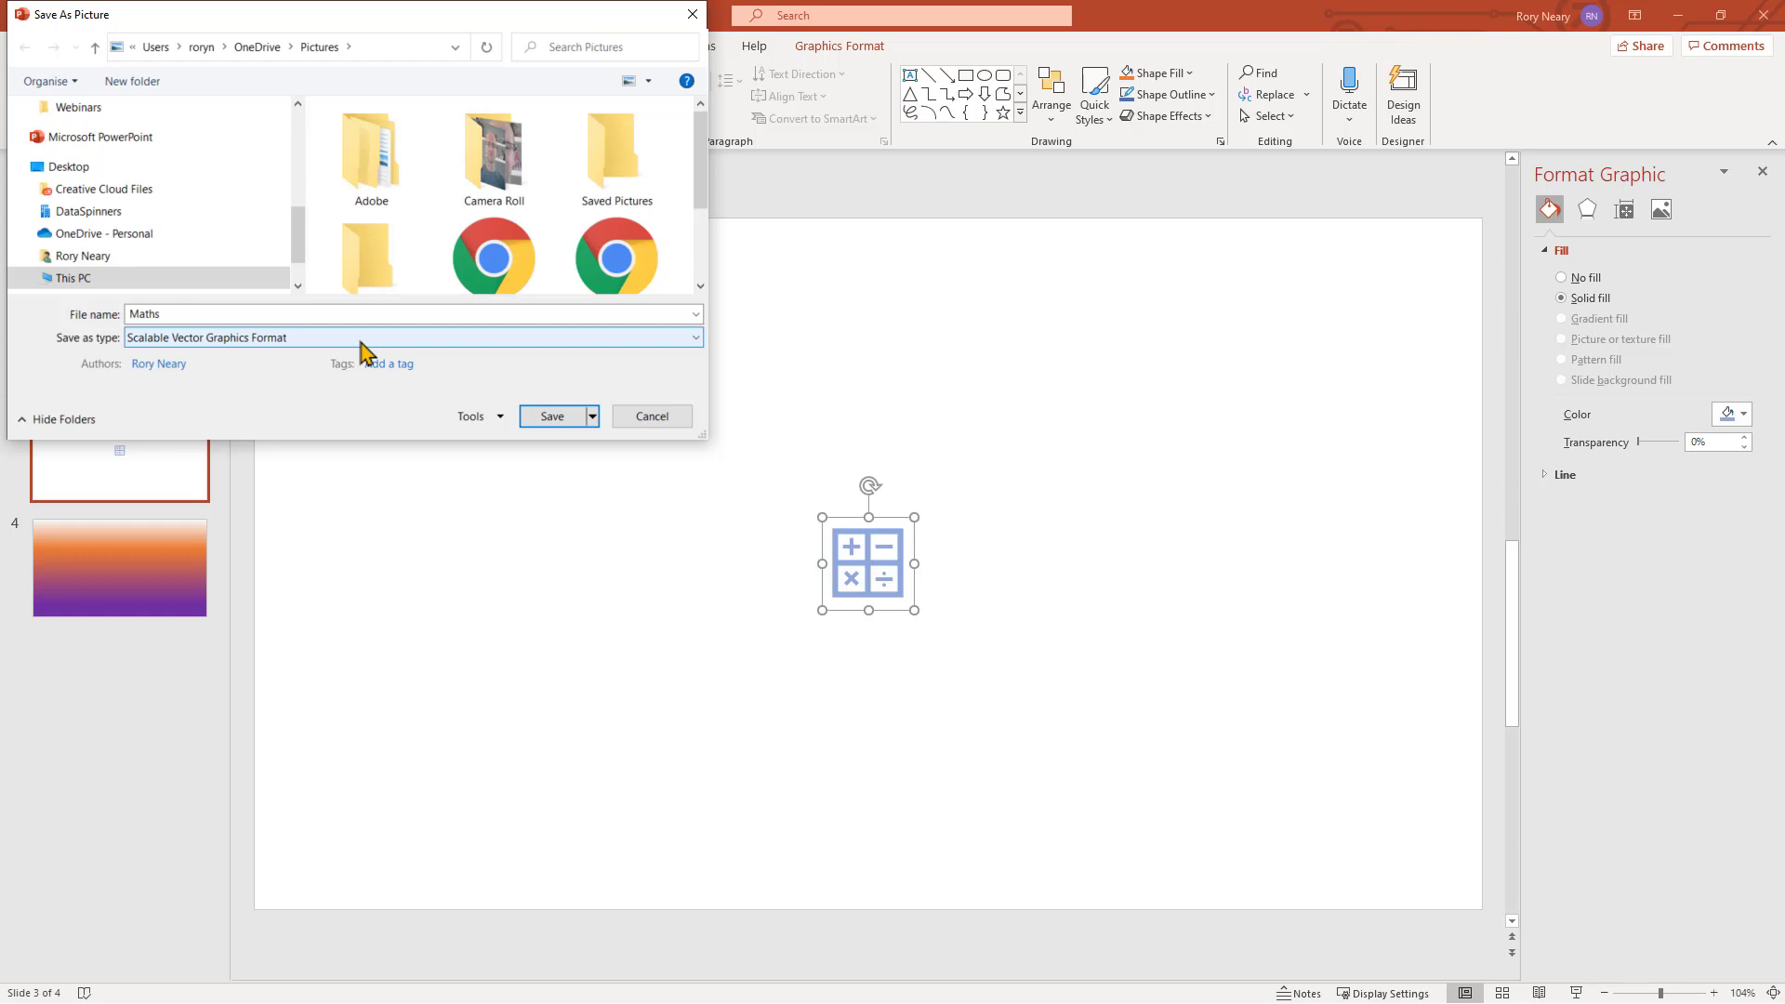
Save the calculator icon as a picture named Maths in Scalable Vector Graphics Format
left_click(532, 340)
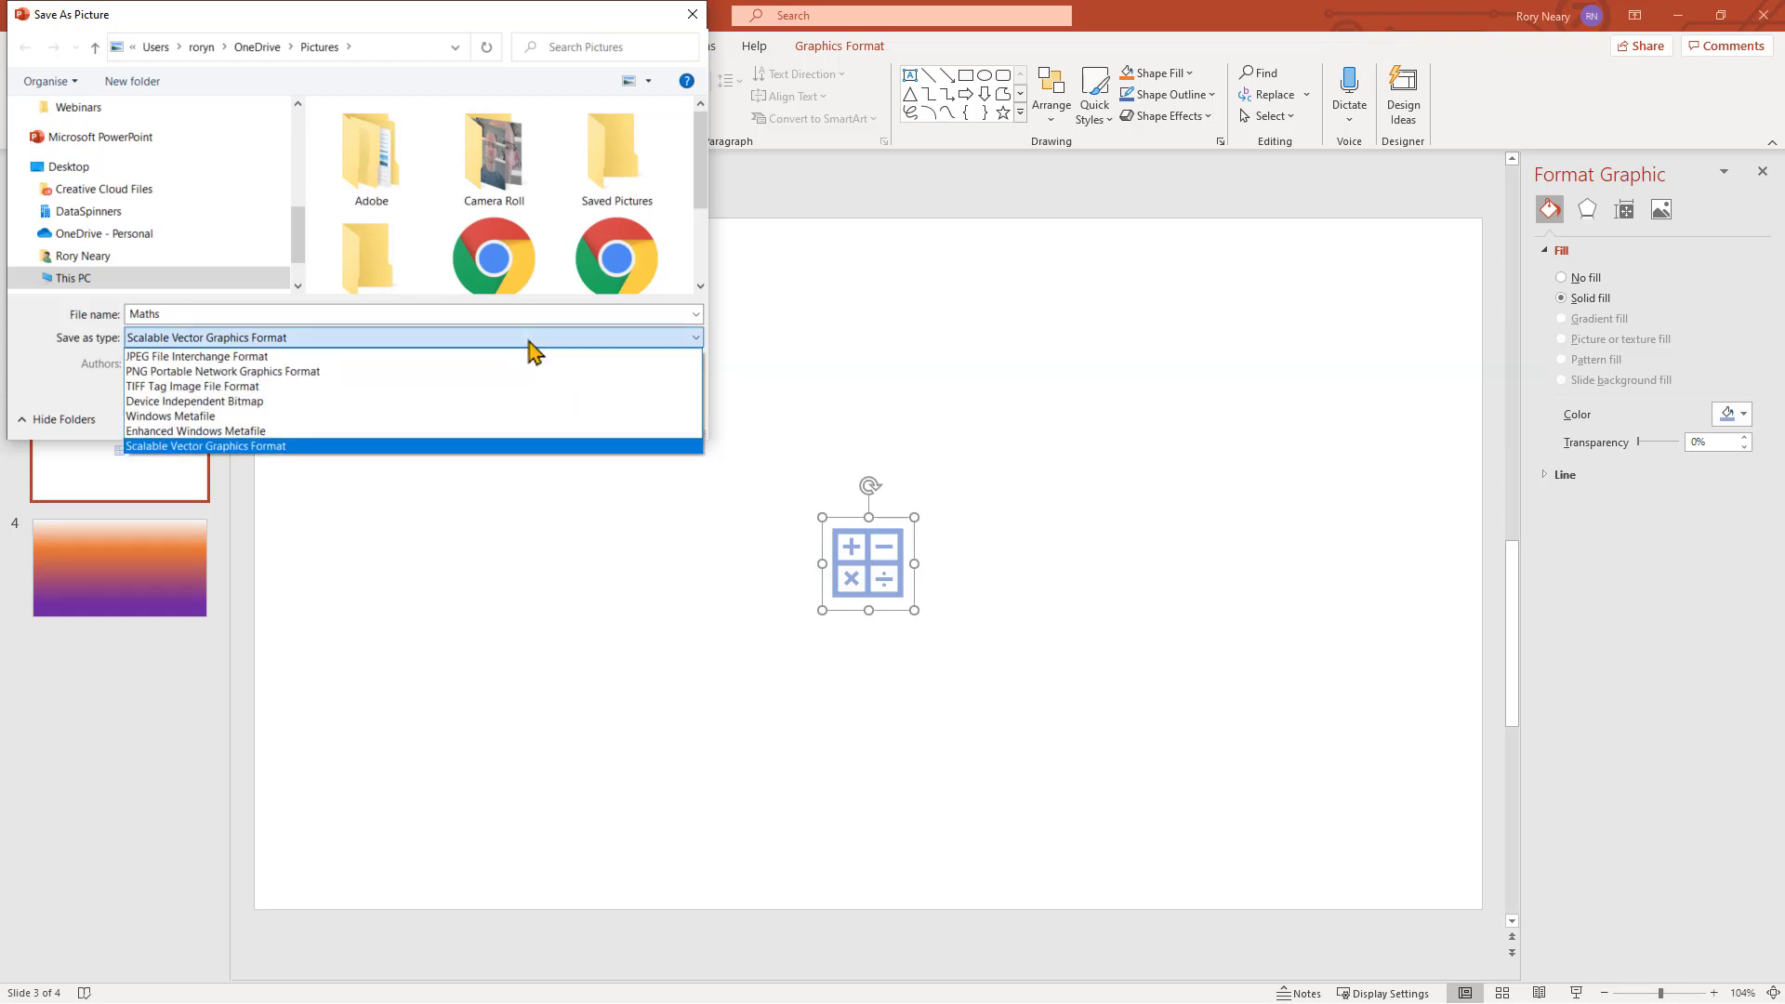
left_click(528, 340)
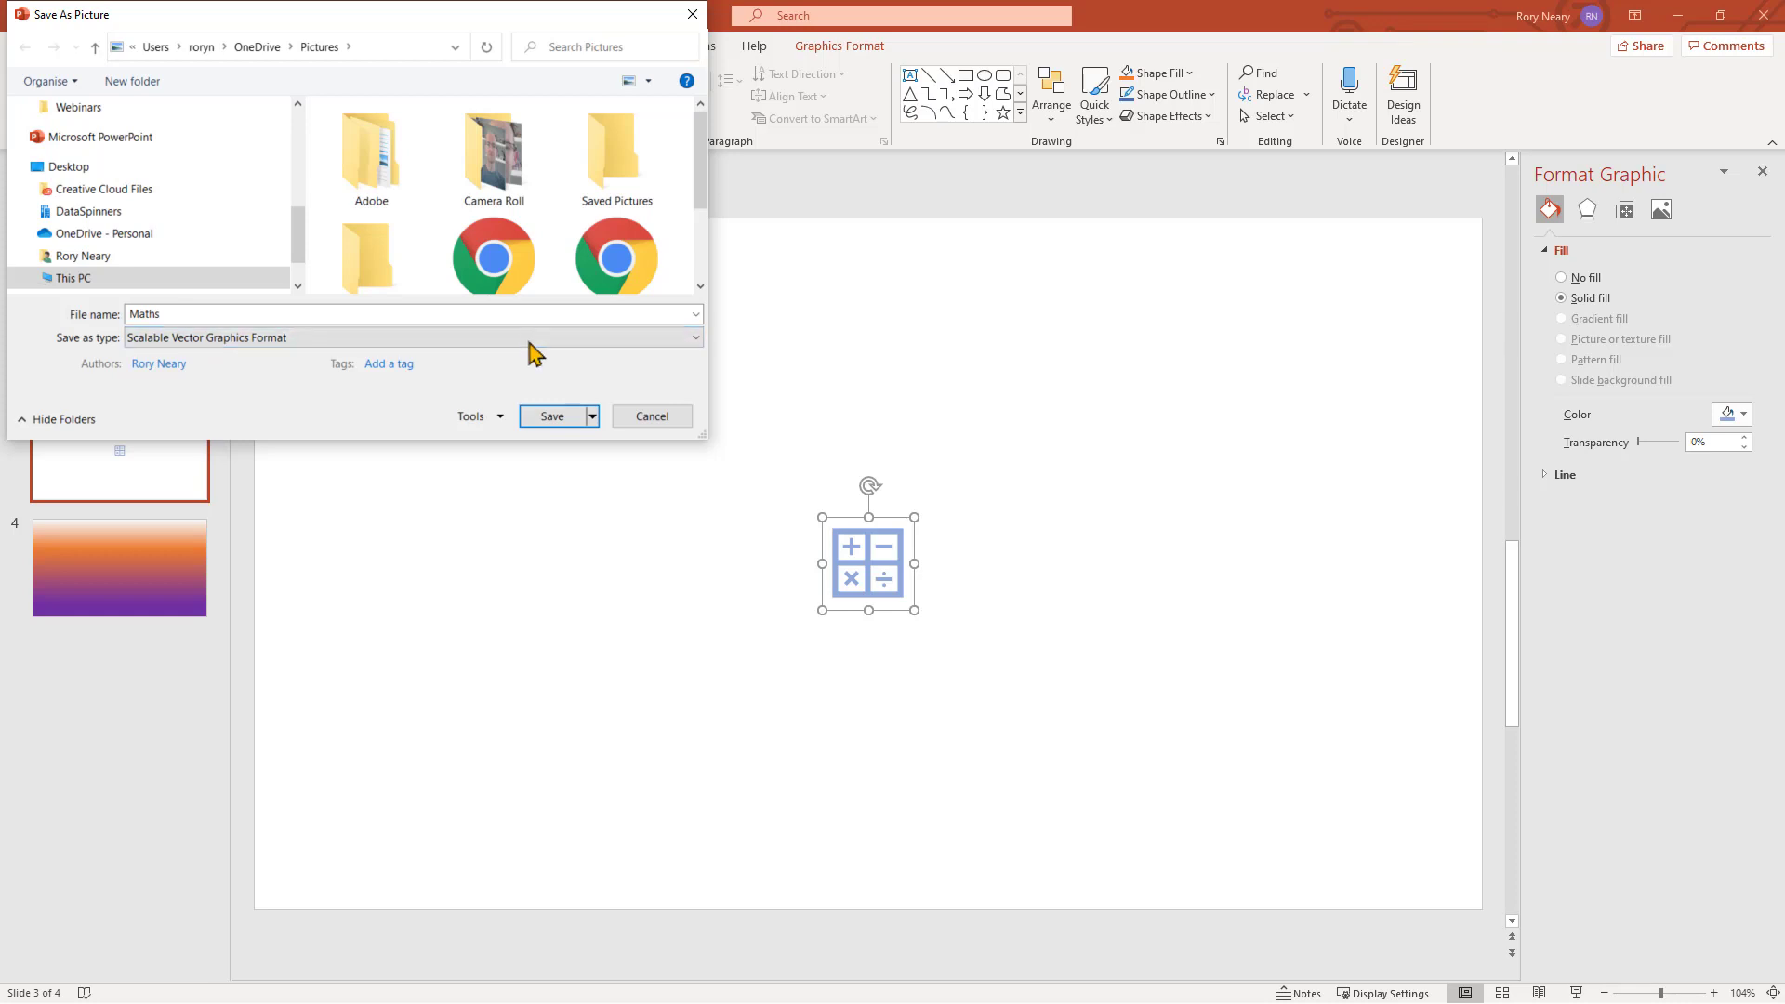
left_click(550, 417)
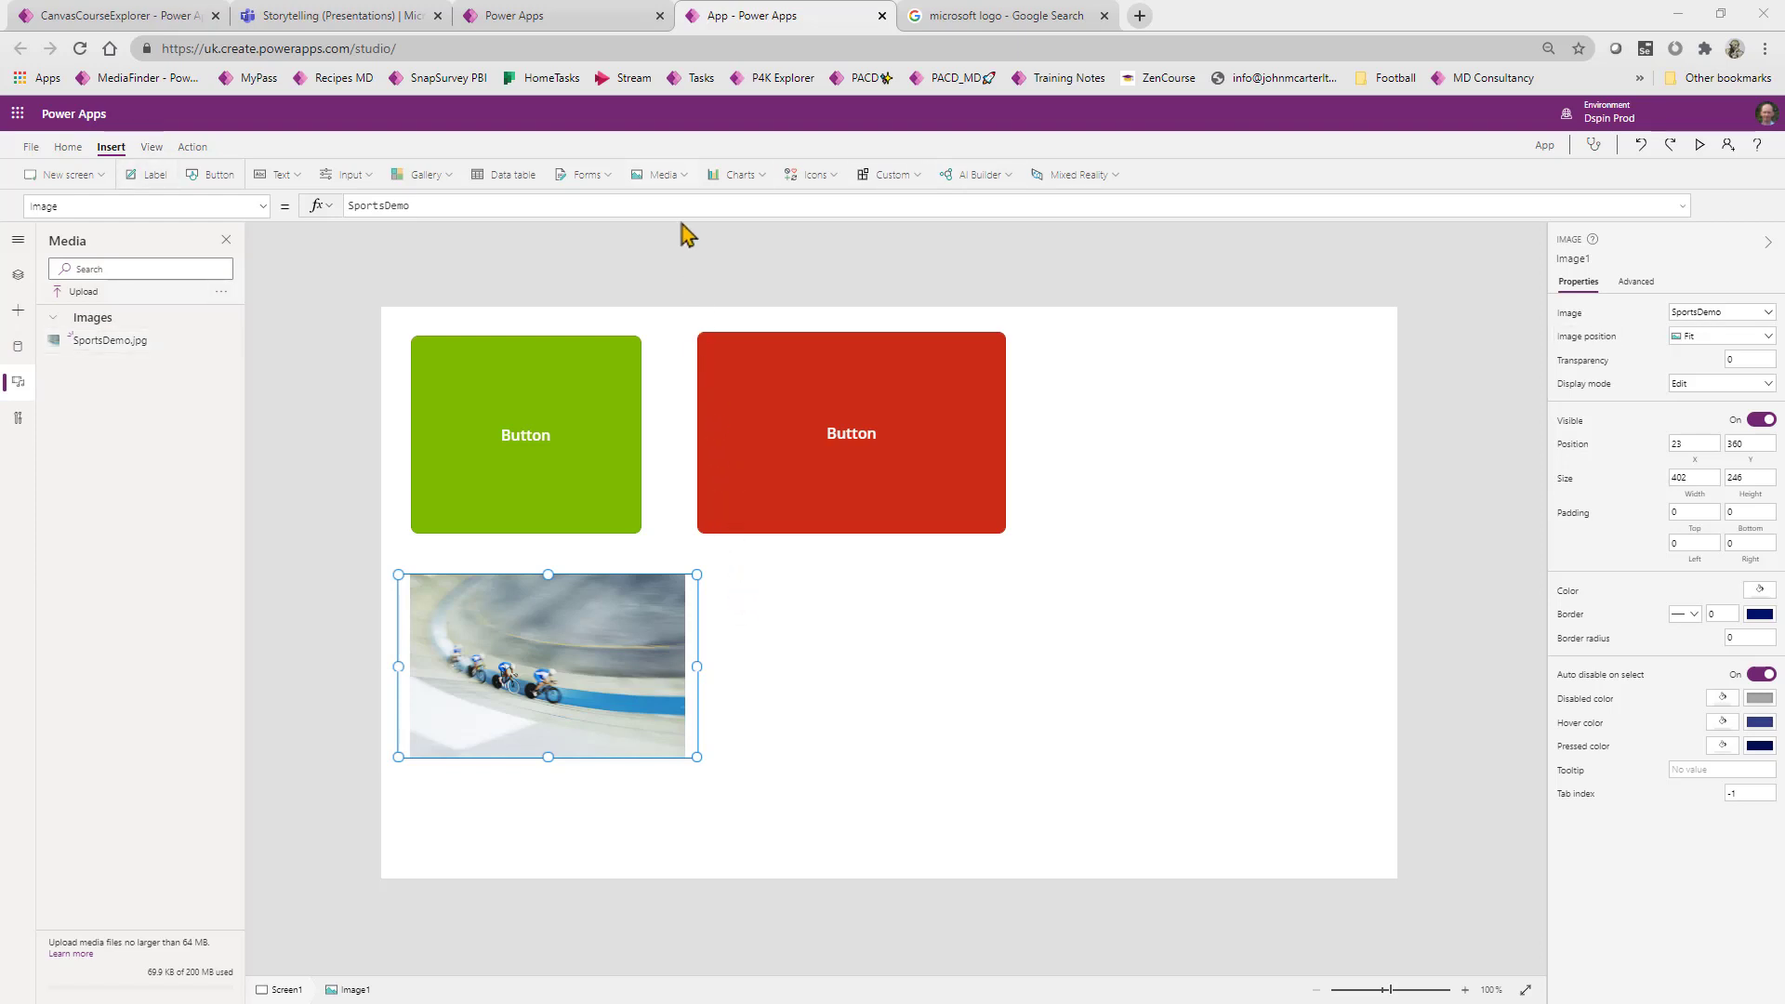
left_click(677, 177)
left_click(681, 210)
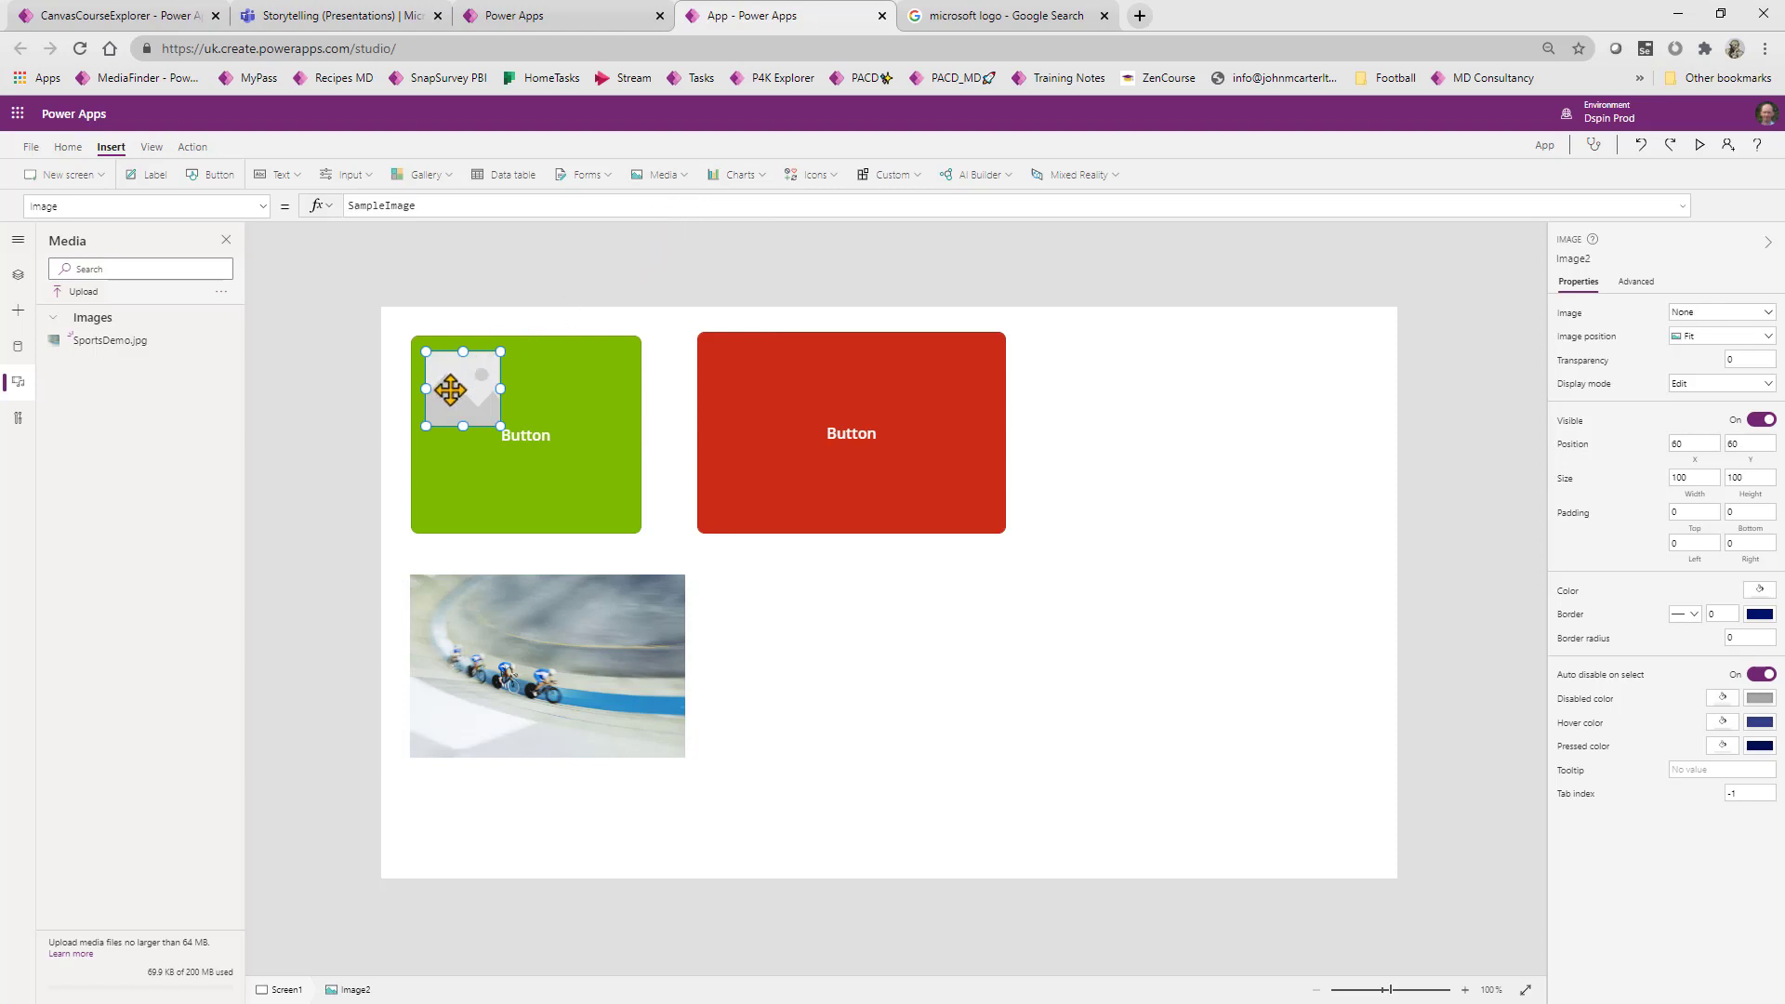
left_click_drag(451, 390, 704, 398)
key("Delete")
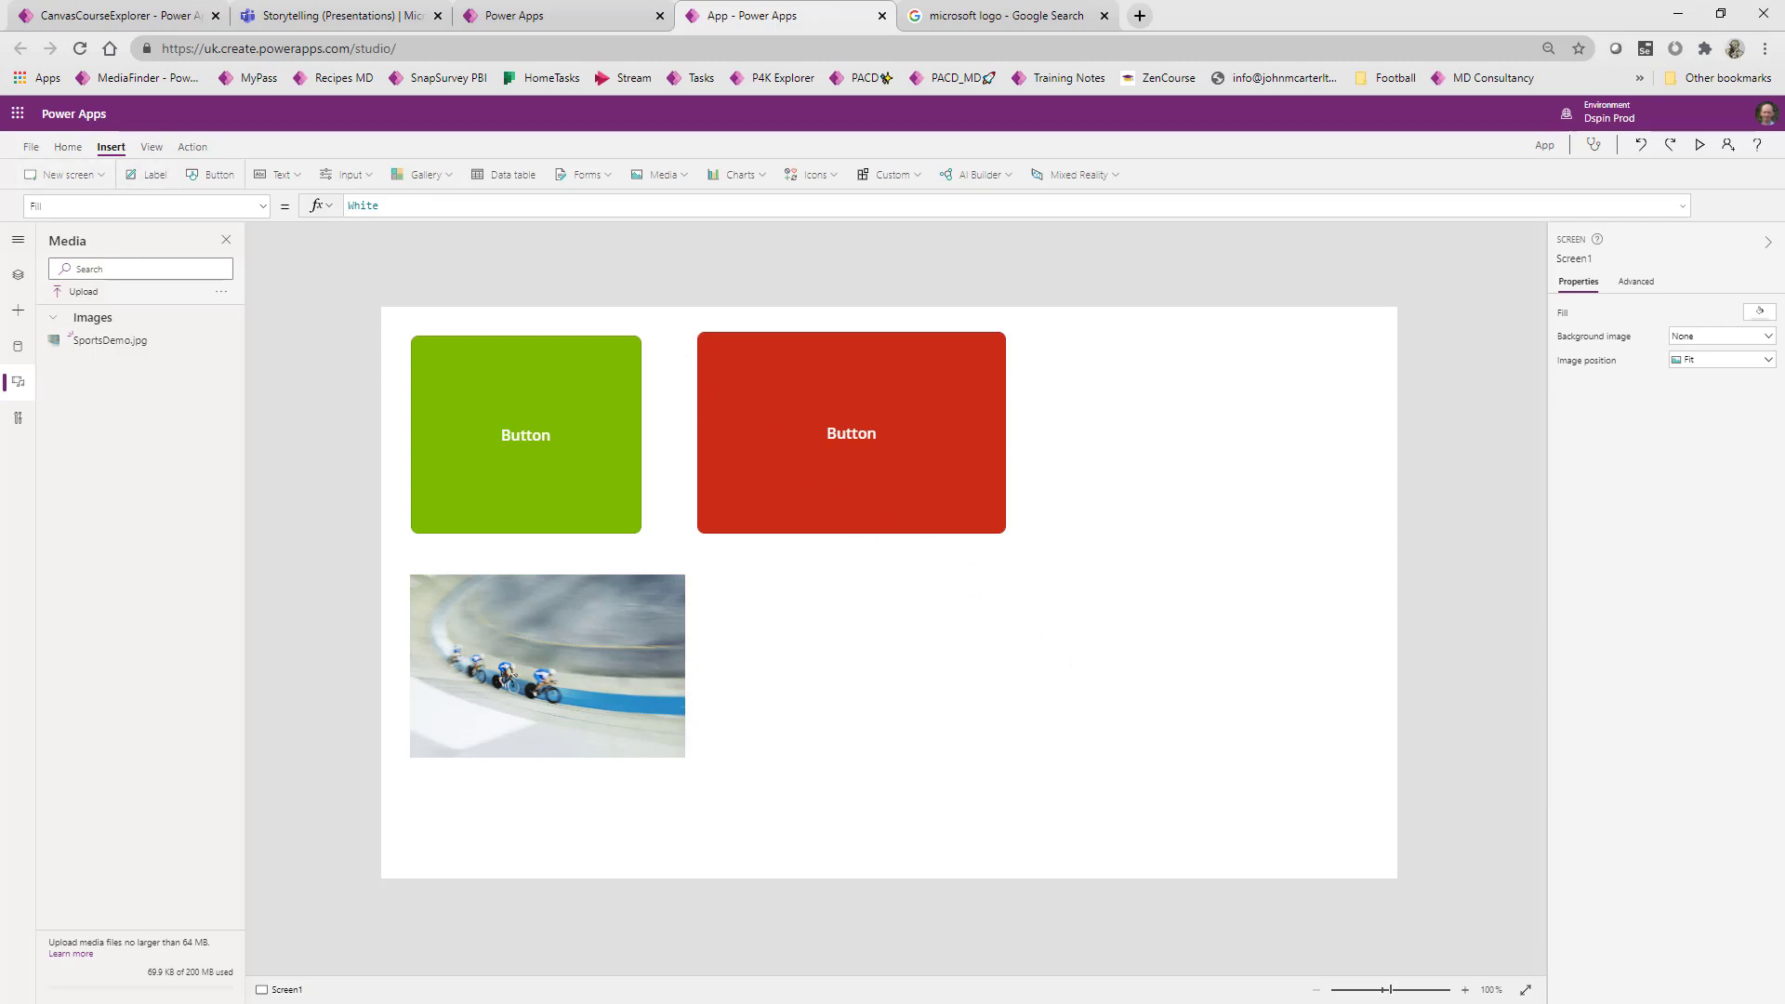
In Power Apps, upload the Maths picture from the Pictures folder to the app's media and return to the screen editor
left_click(31, 149)
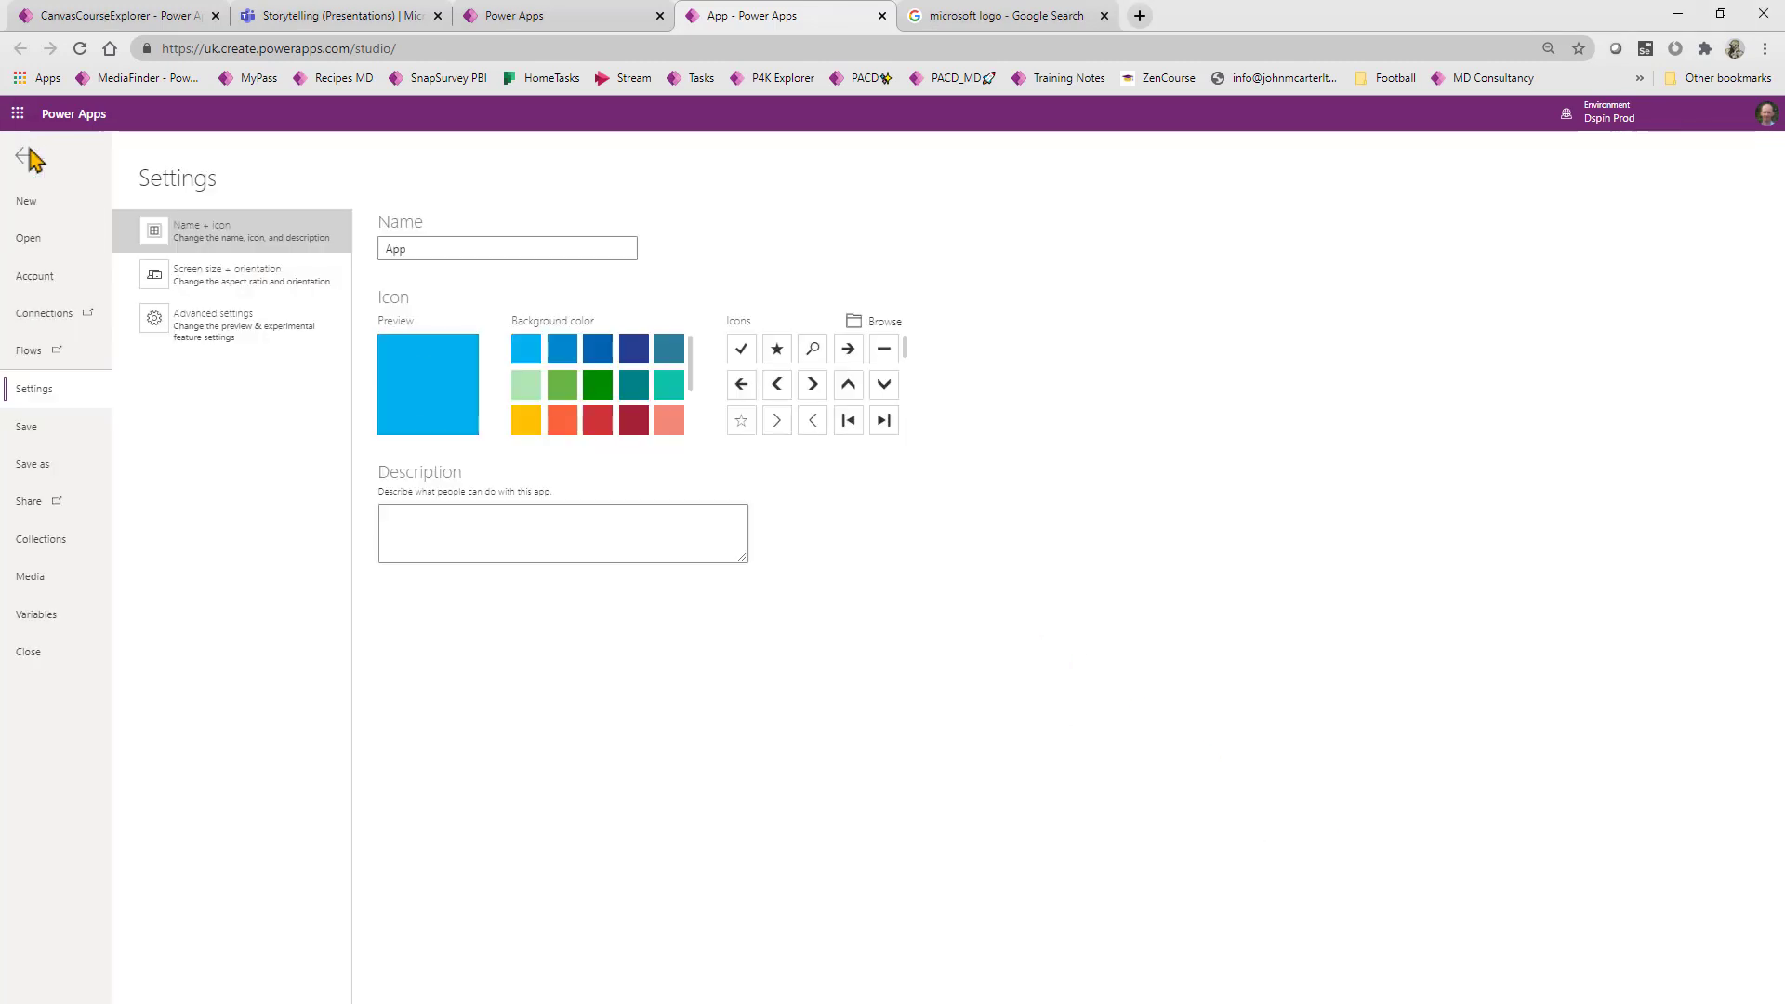
left_click(62, 578)
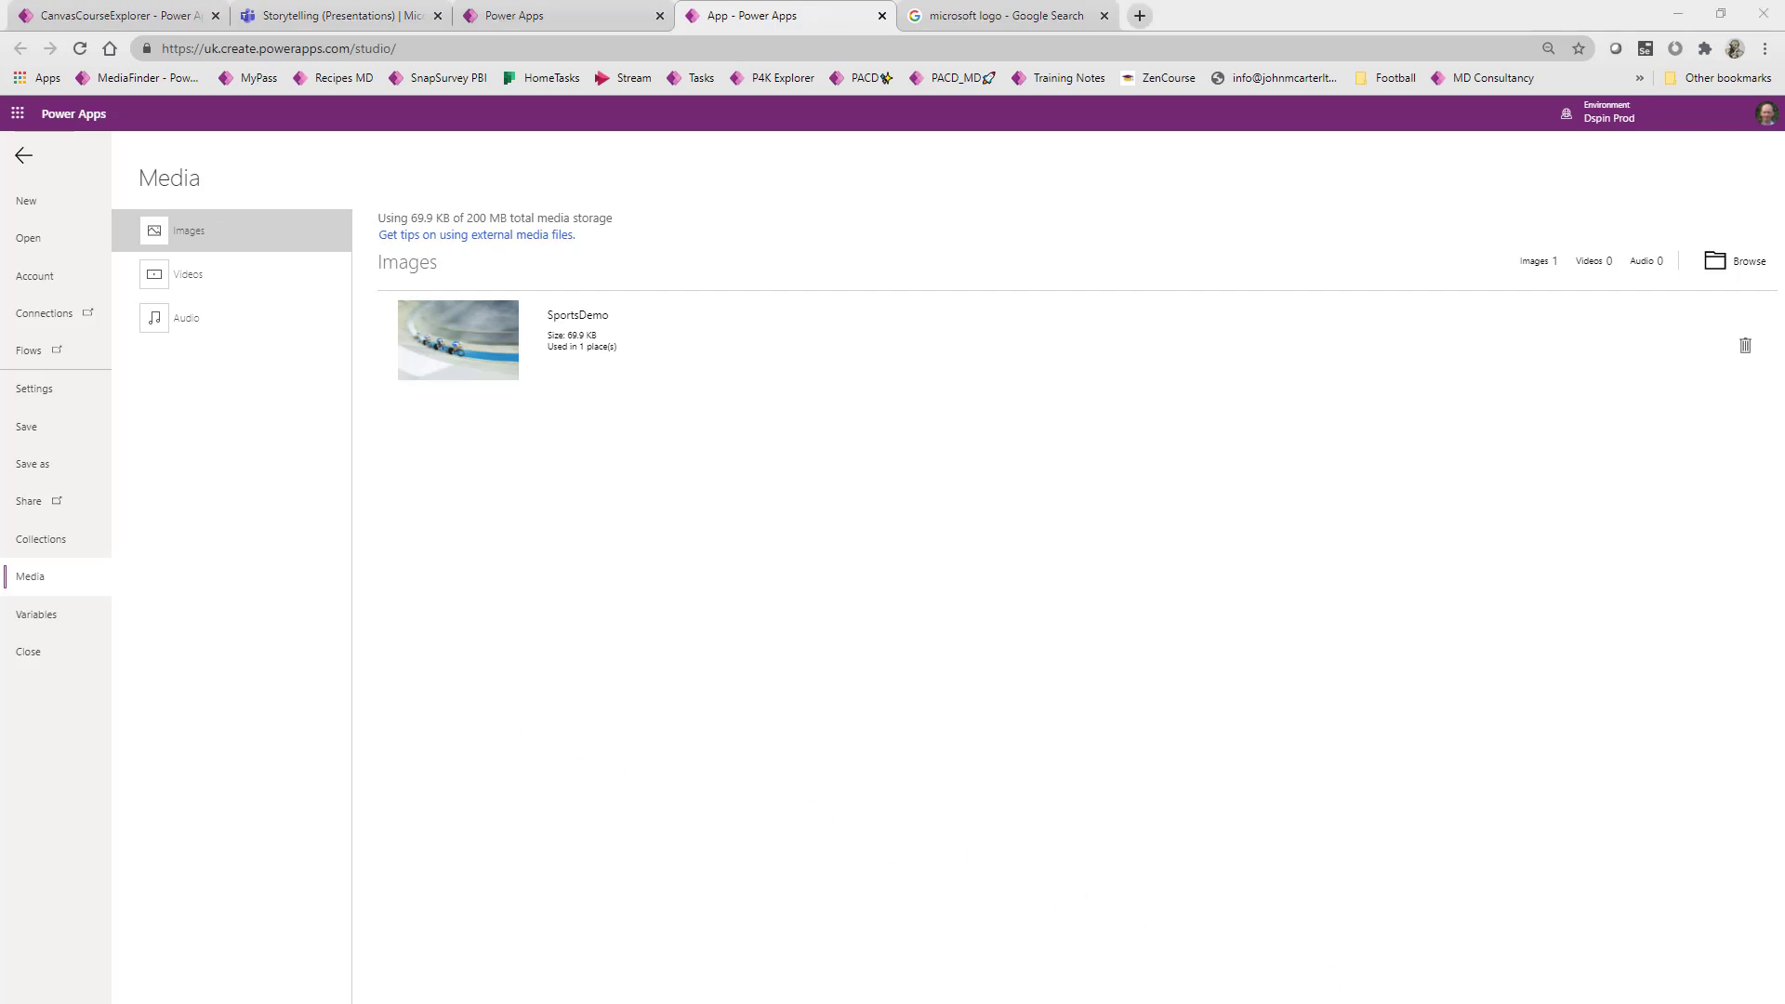
left_click(1746, 267)
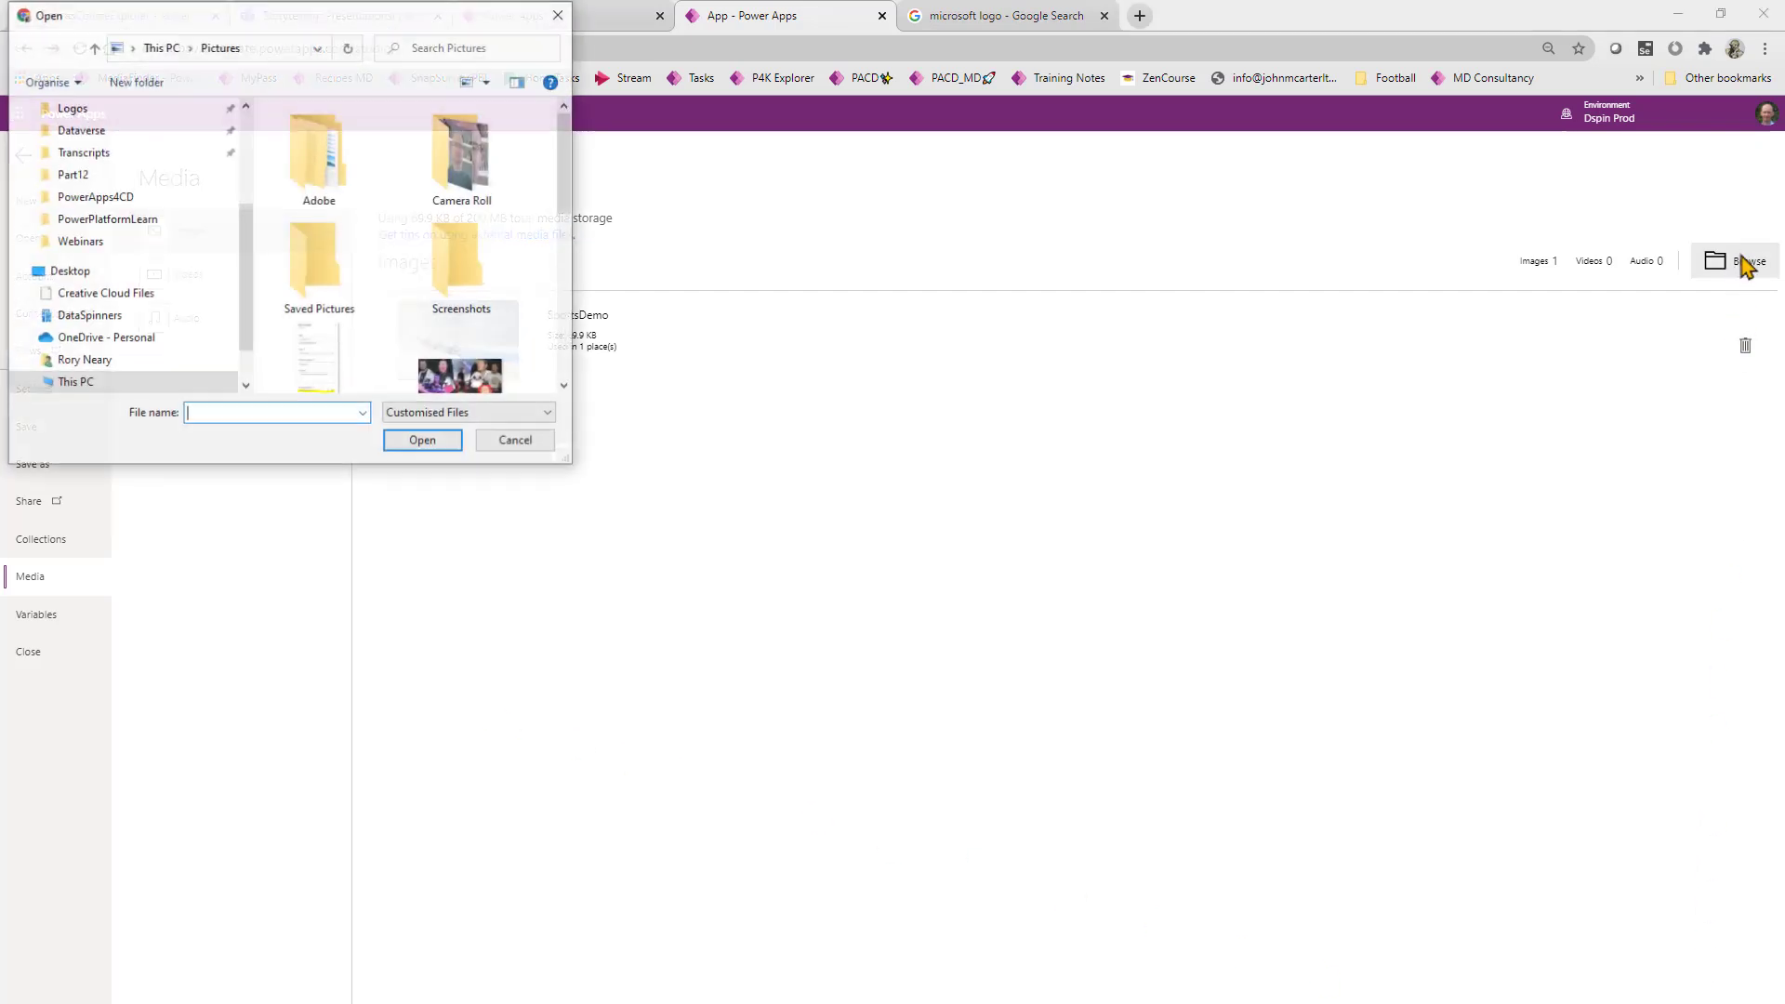
left_click_drag(569, 146, 544, 354)
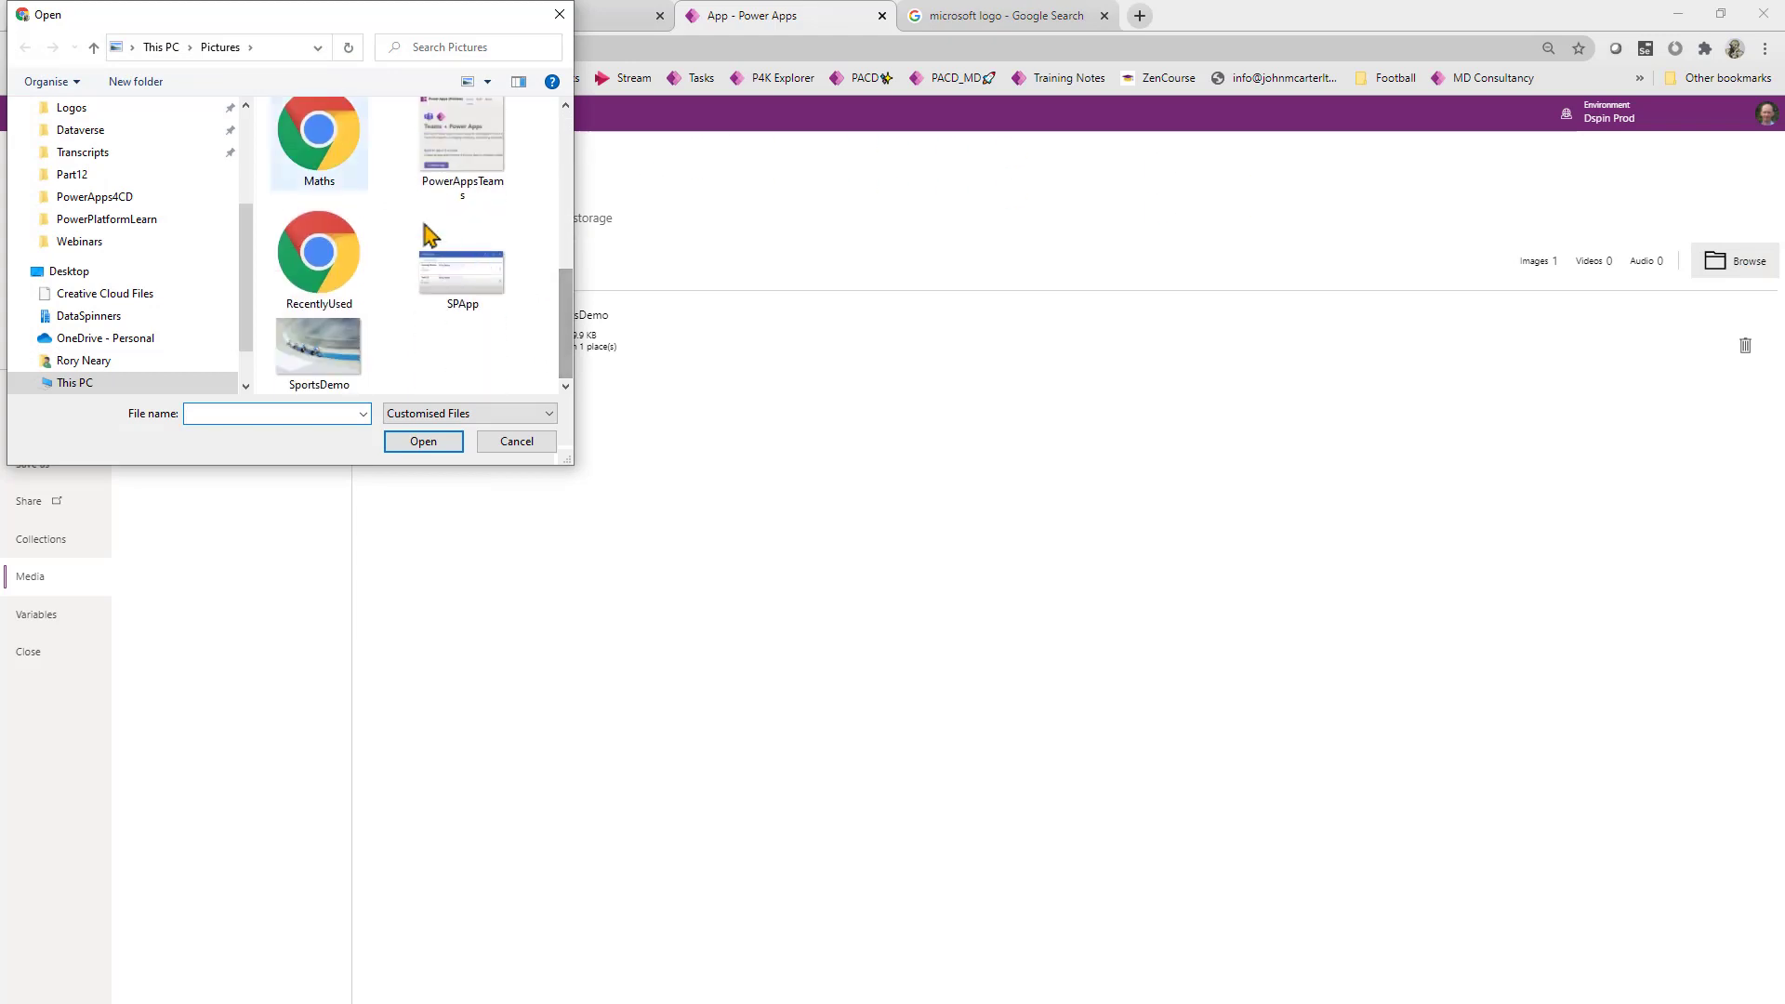
left_click(320, 168)
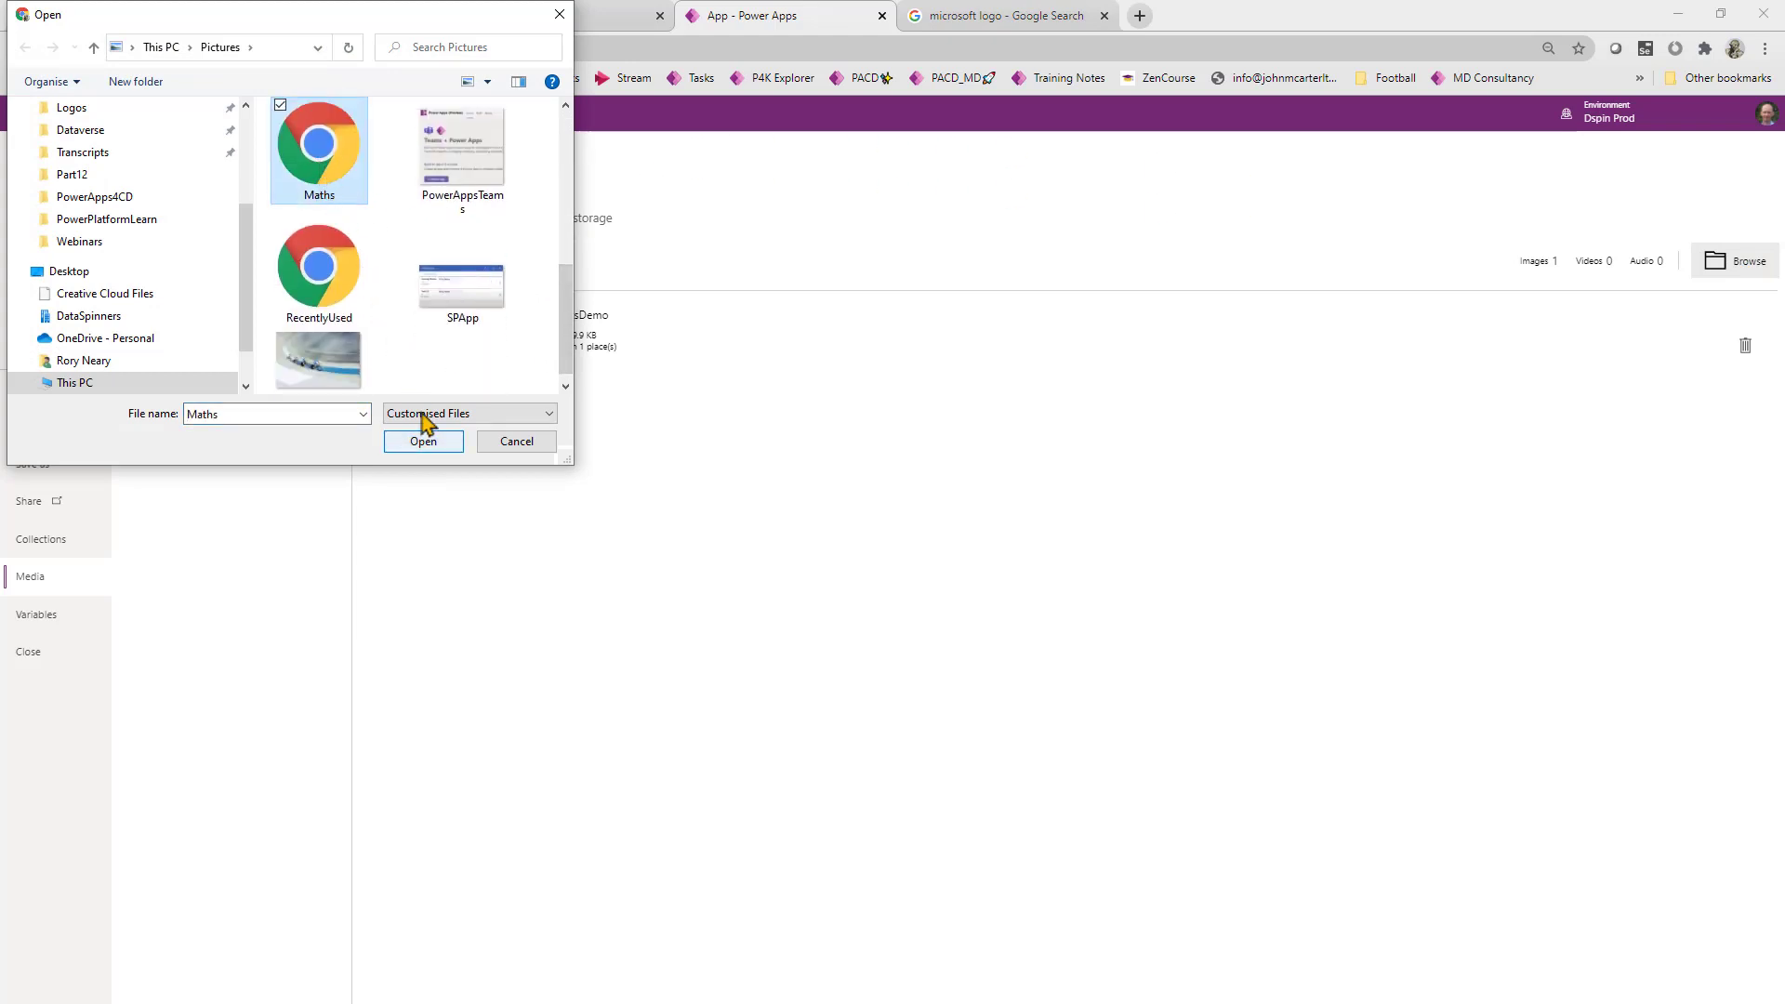
left_click(430, 443)
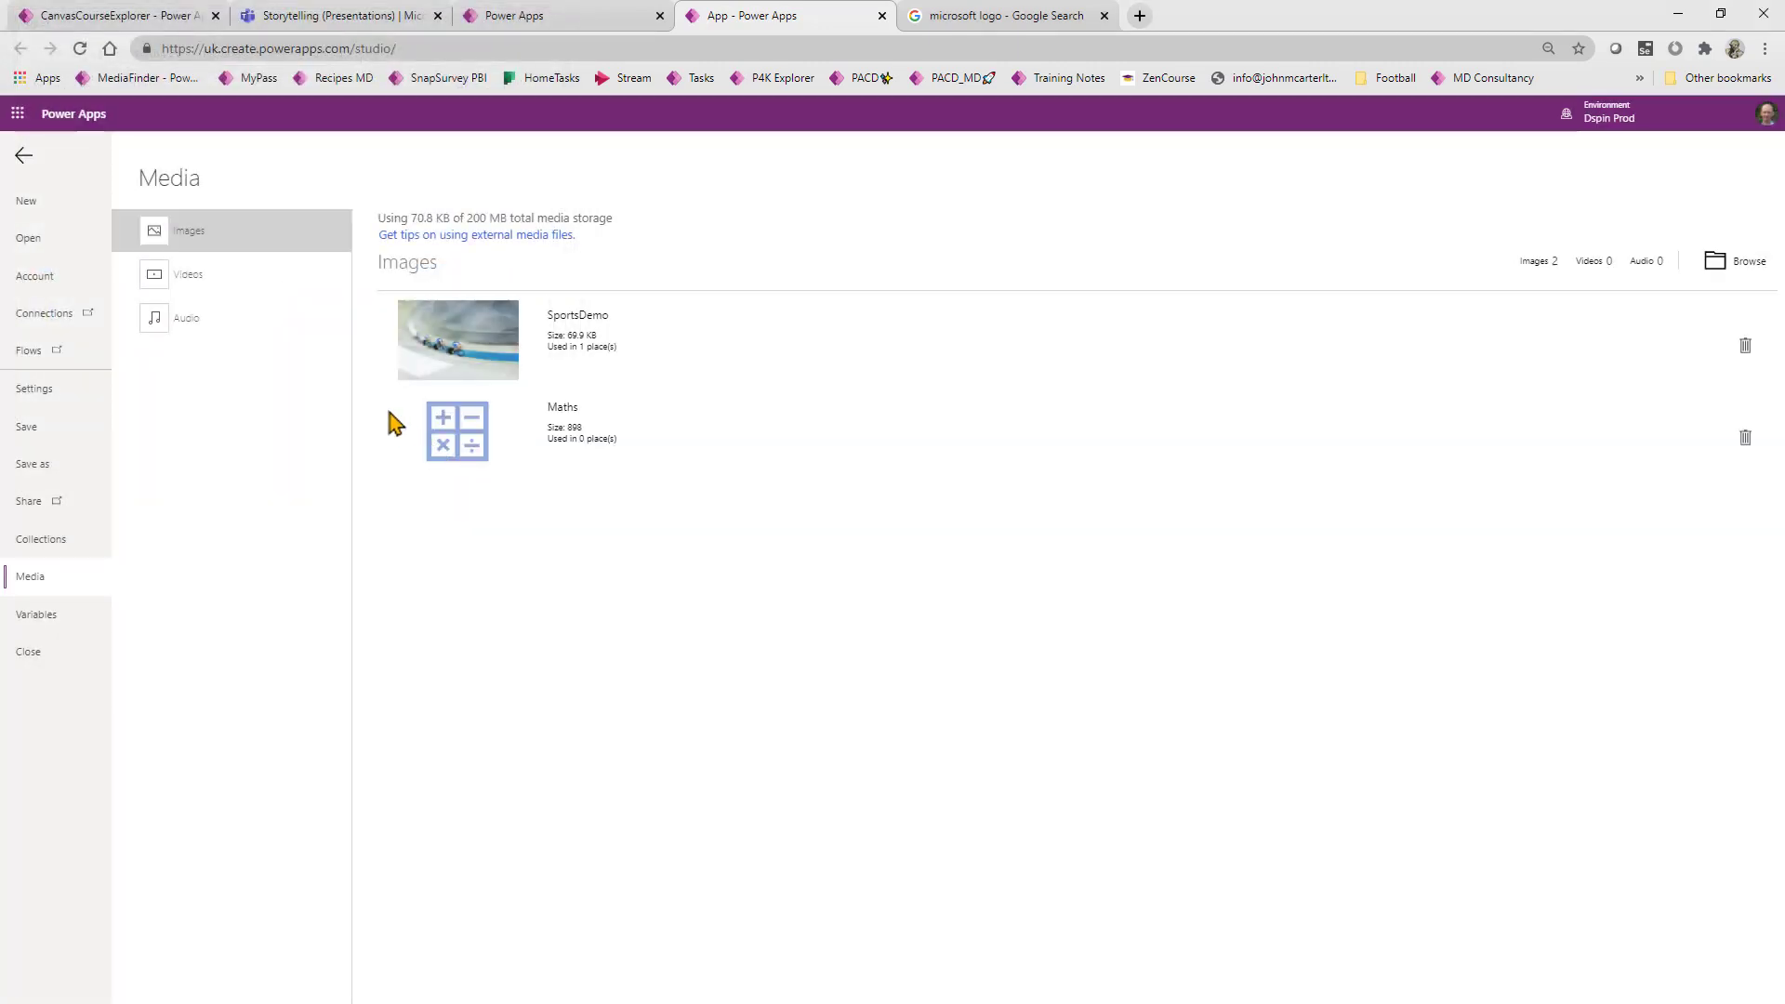
left_click(23, 163)
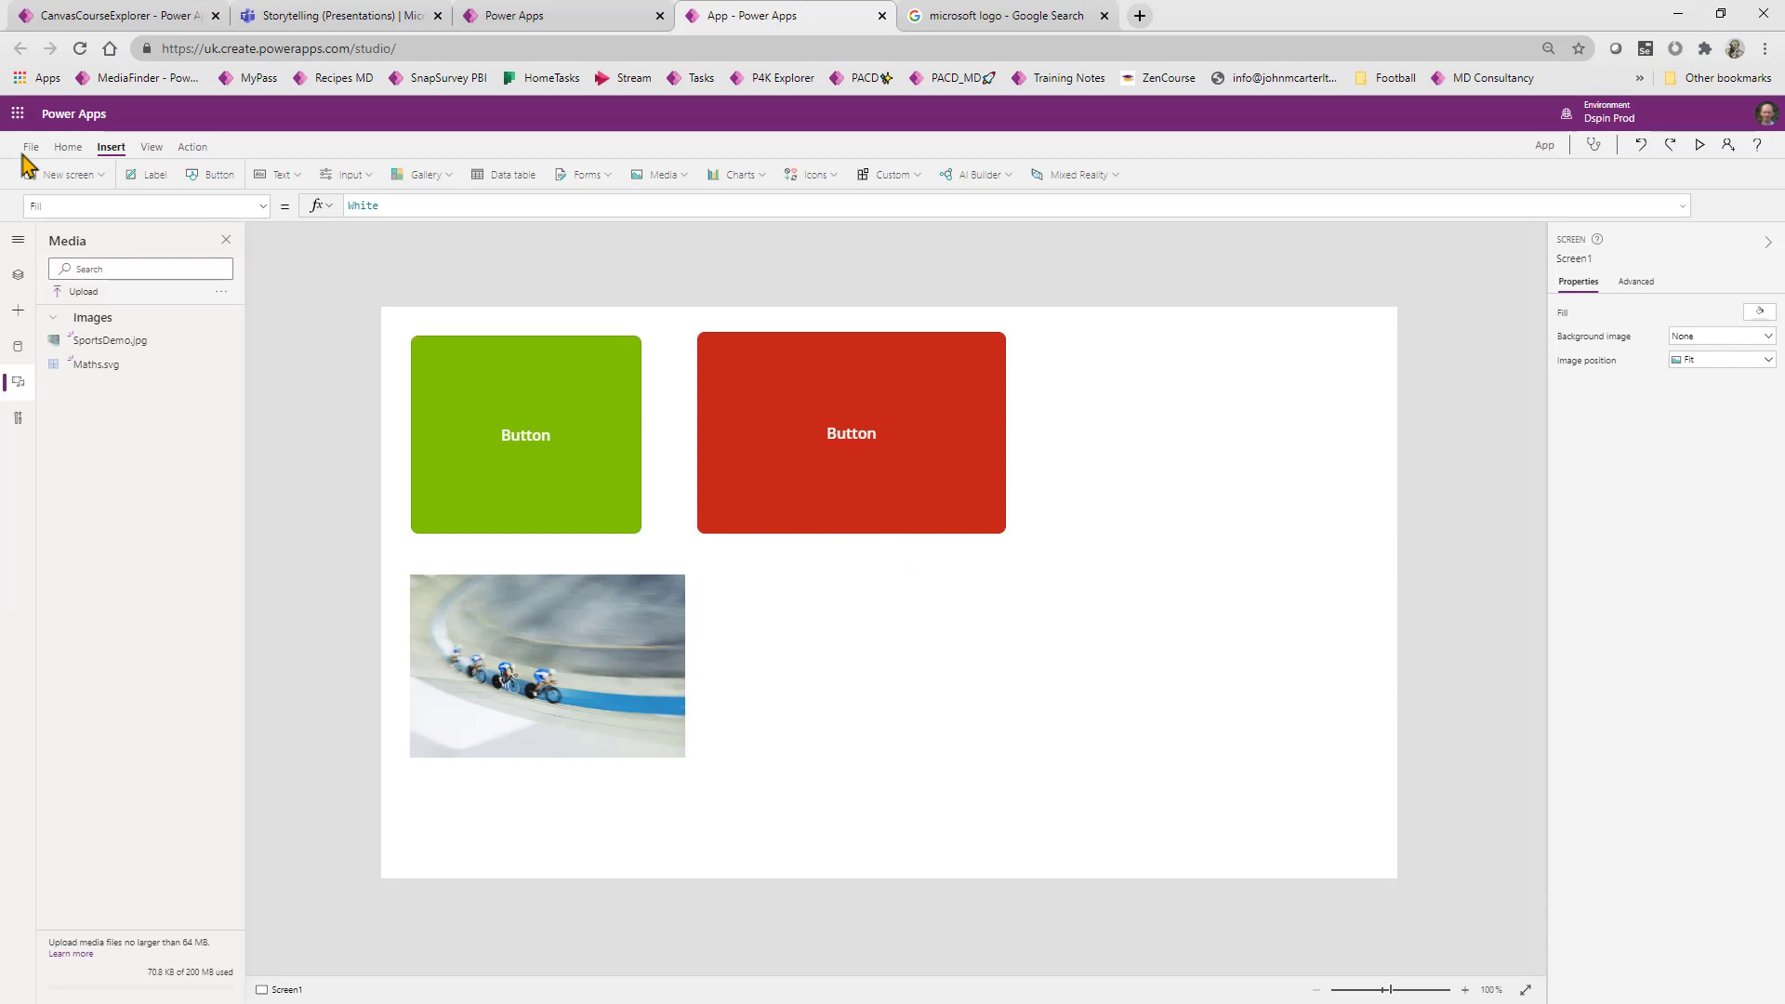
Place the Maths.svg image on the screen and size it to about 376 by 347 in the area beside the red button
left_click_drag(98, 366, 809, 685)
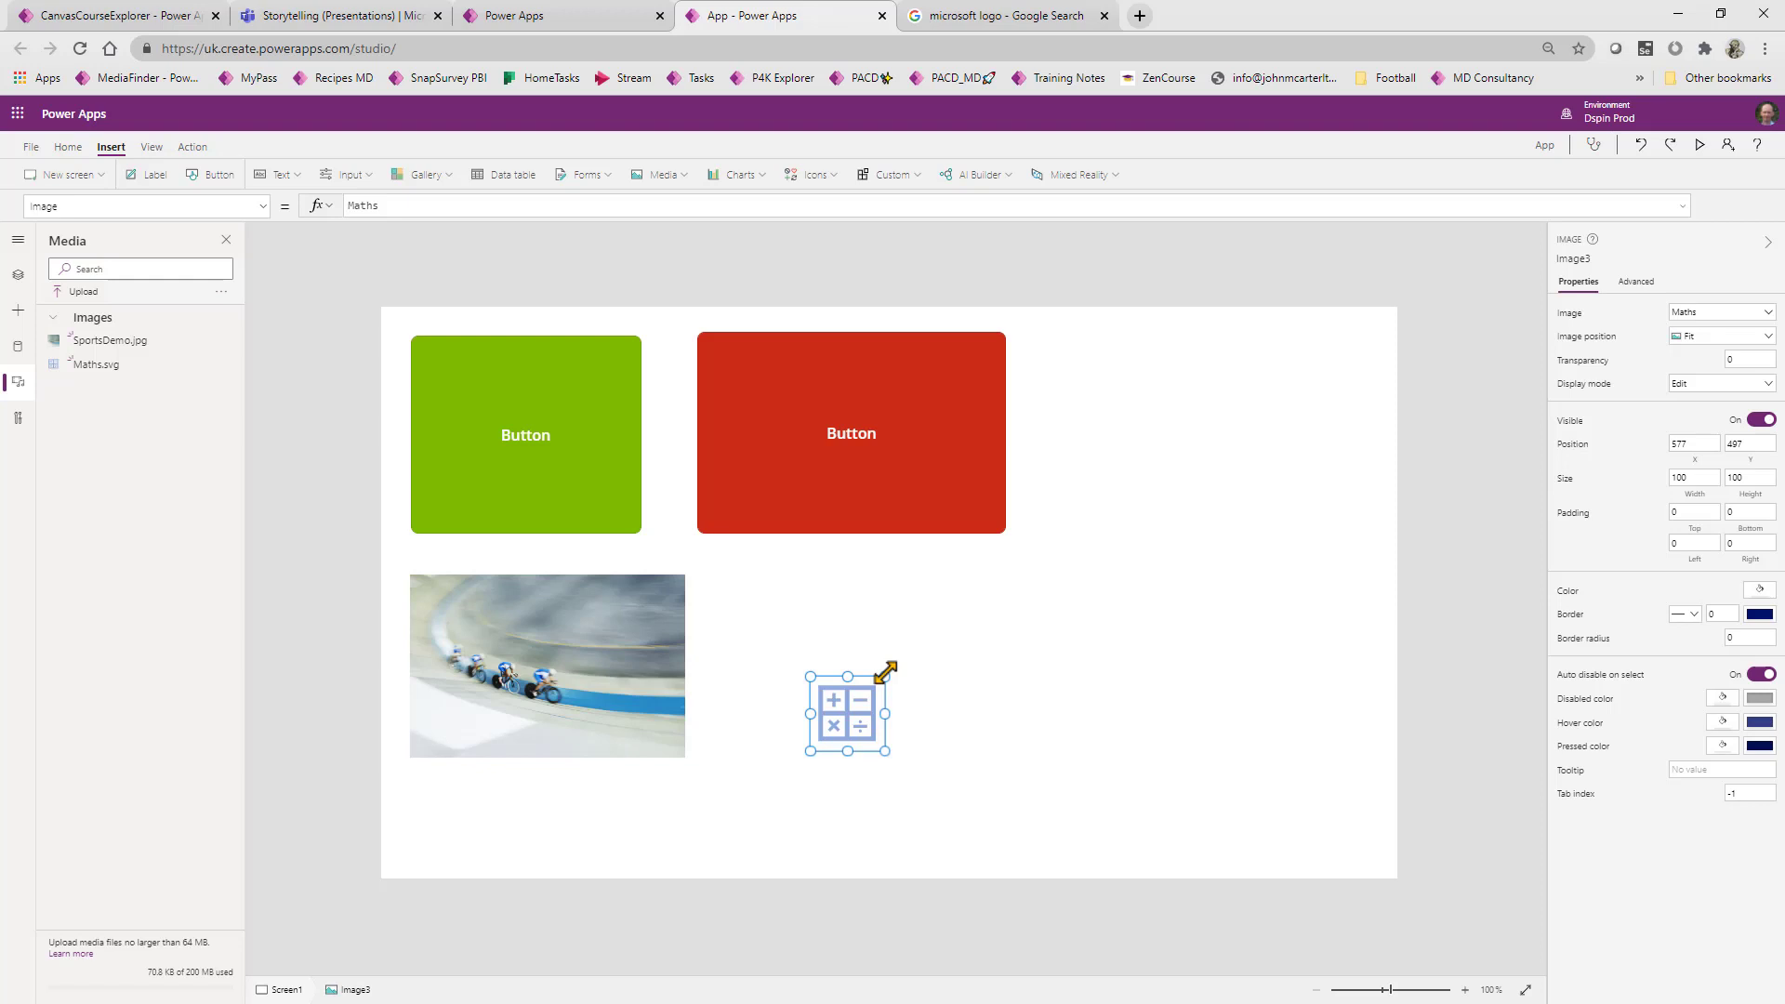
left_click_drag(886, 670, 1414, 266)
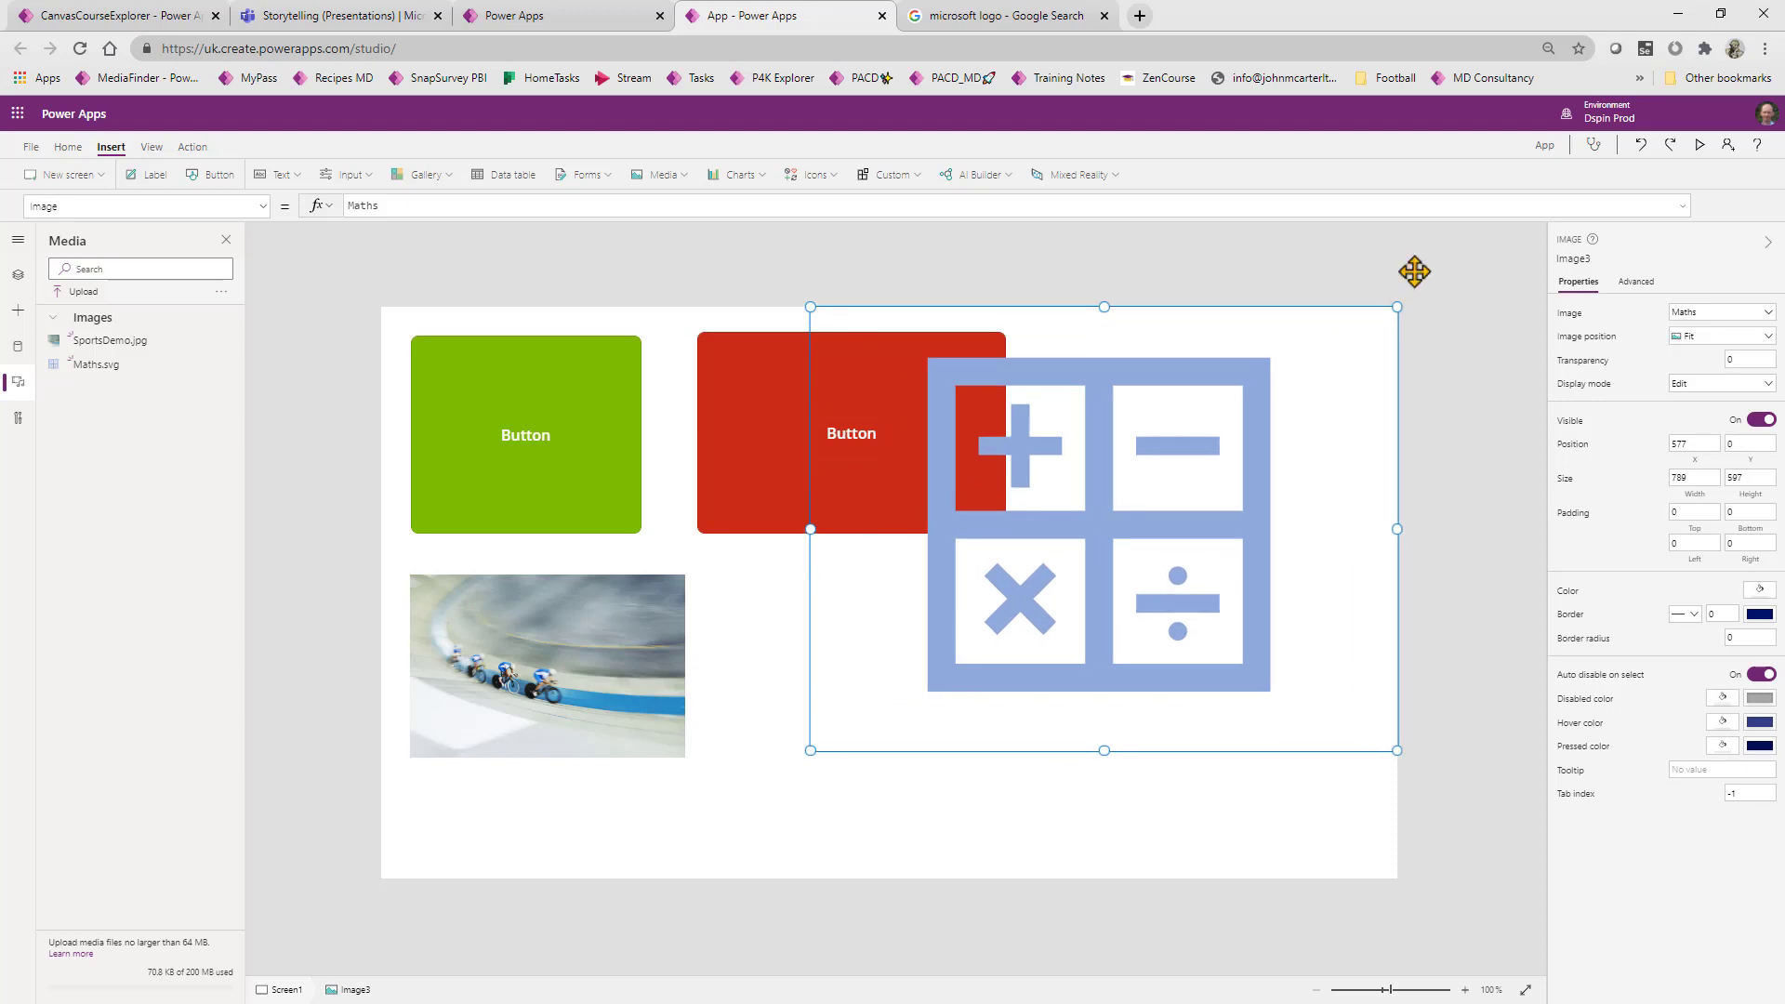
left_click_drag(807, 750, 366, 972)
left_click_drag(583, 930, 1118, 565)
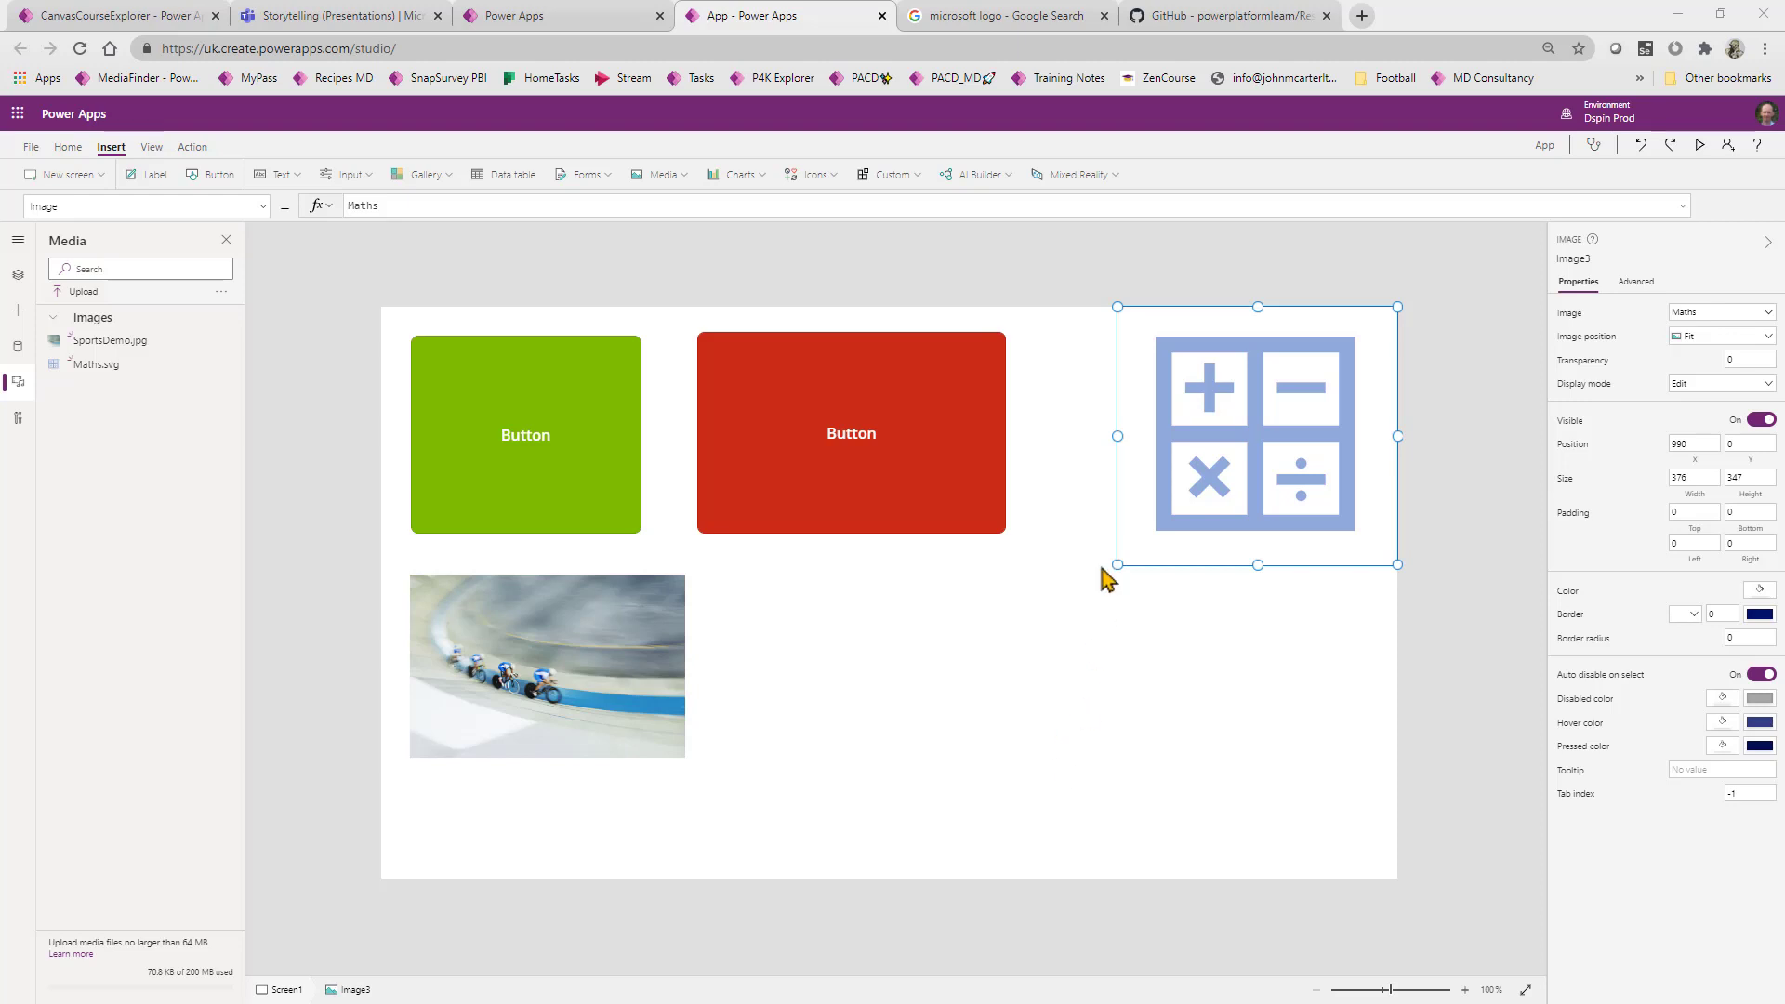
Switch to the GitHub Resources repository, open BuckinghamPalace.jpg and copy its download link address
left_click(1191, 18)
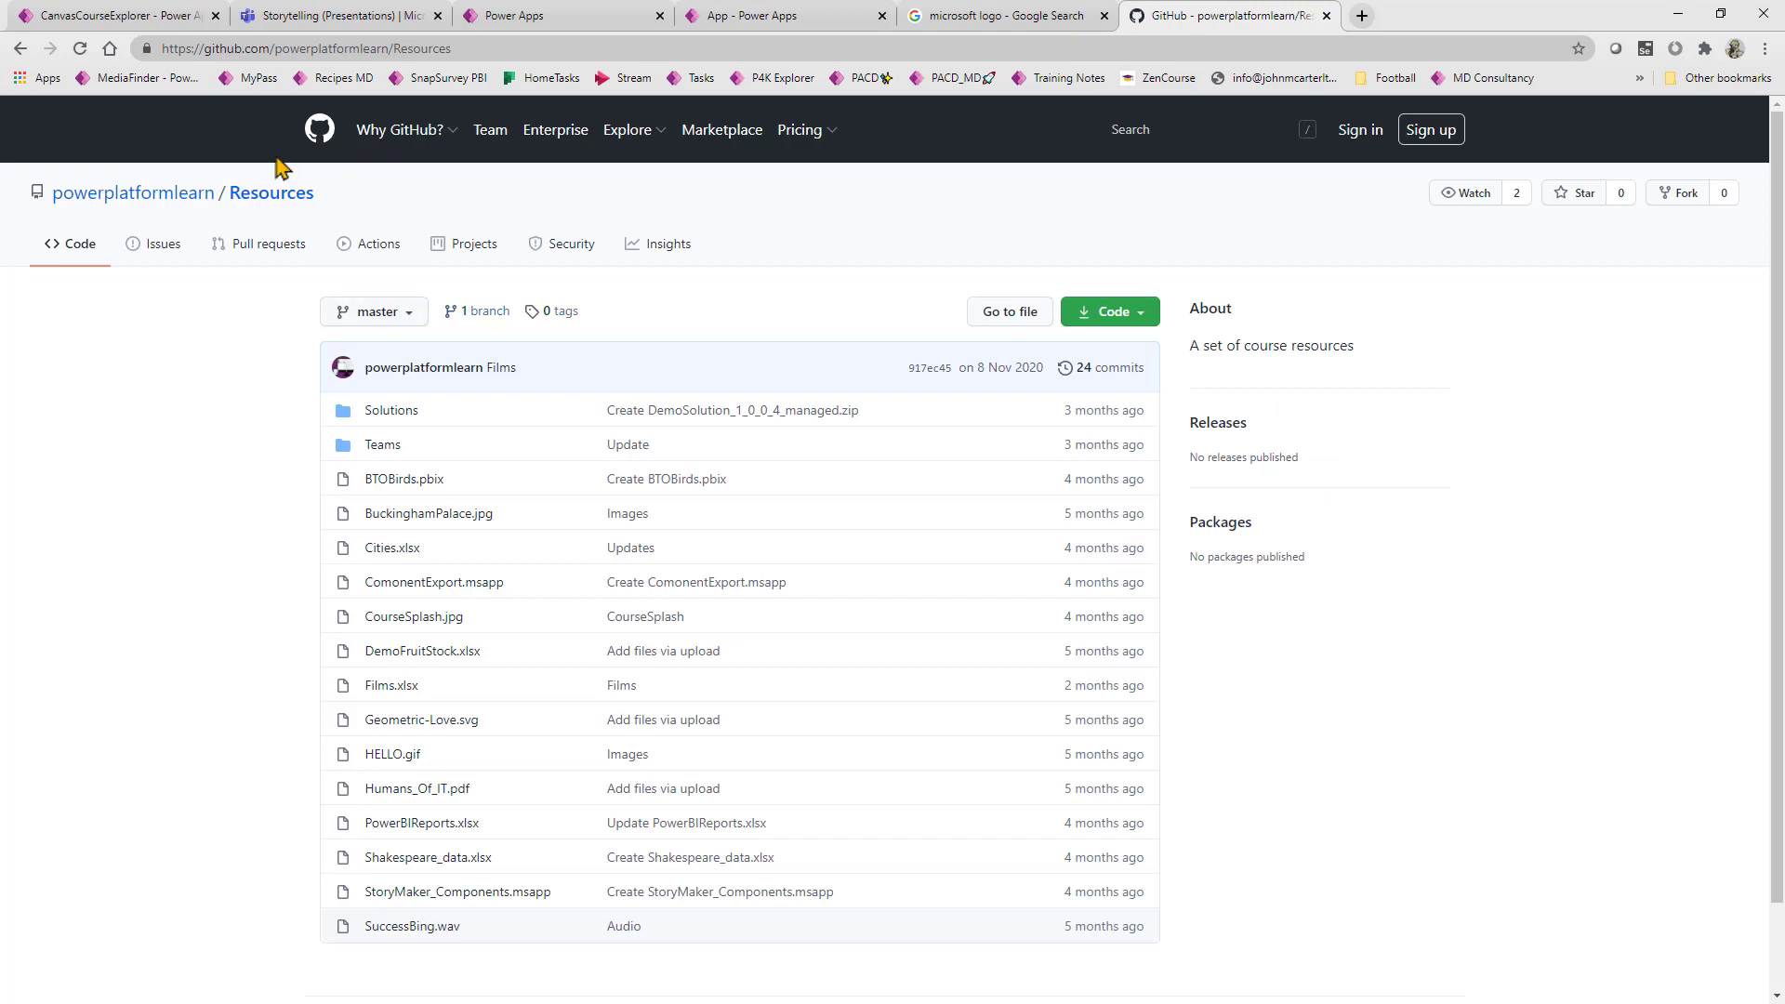
left_click_drag(133, 25, 513, 81)
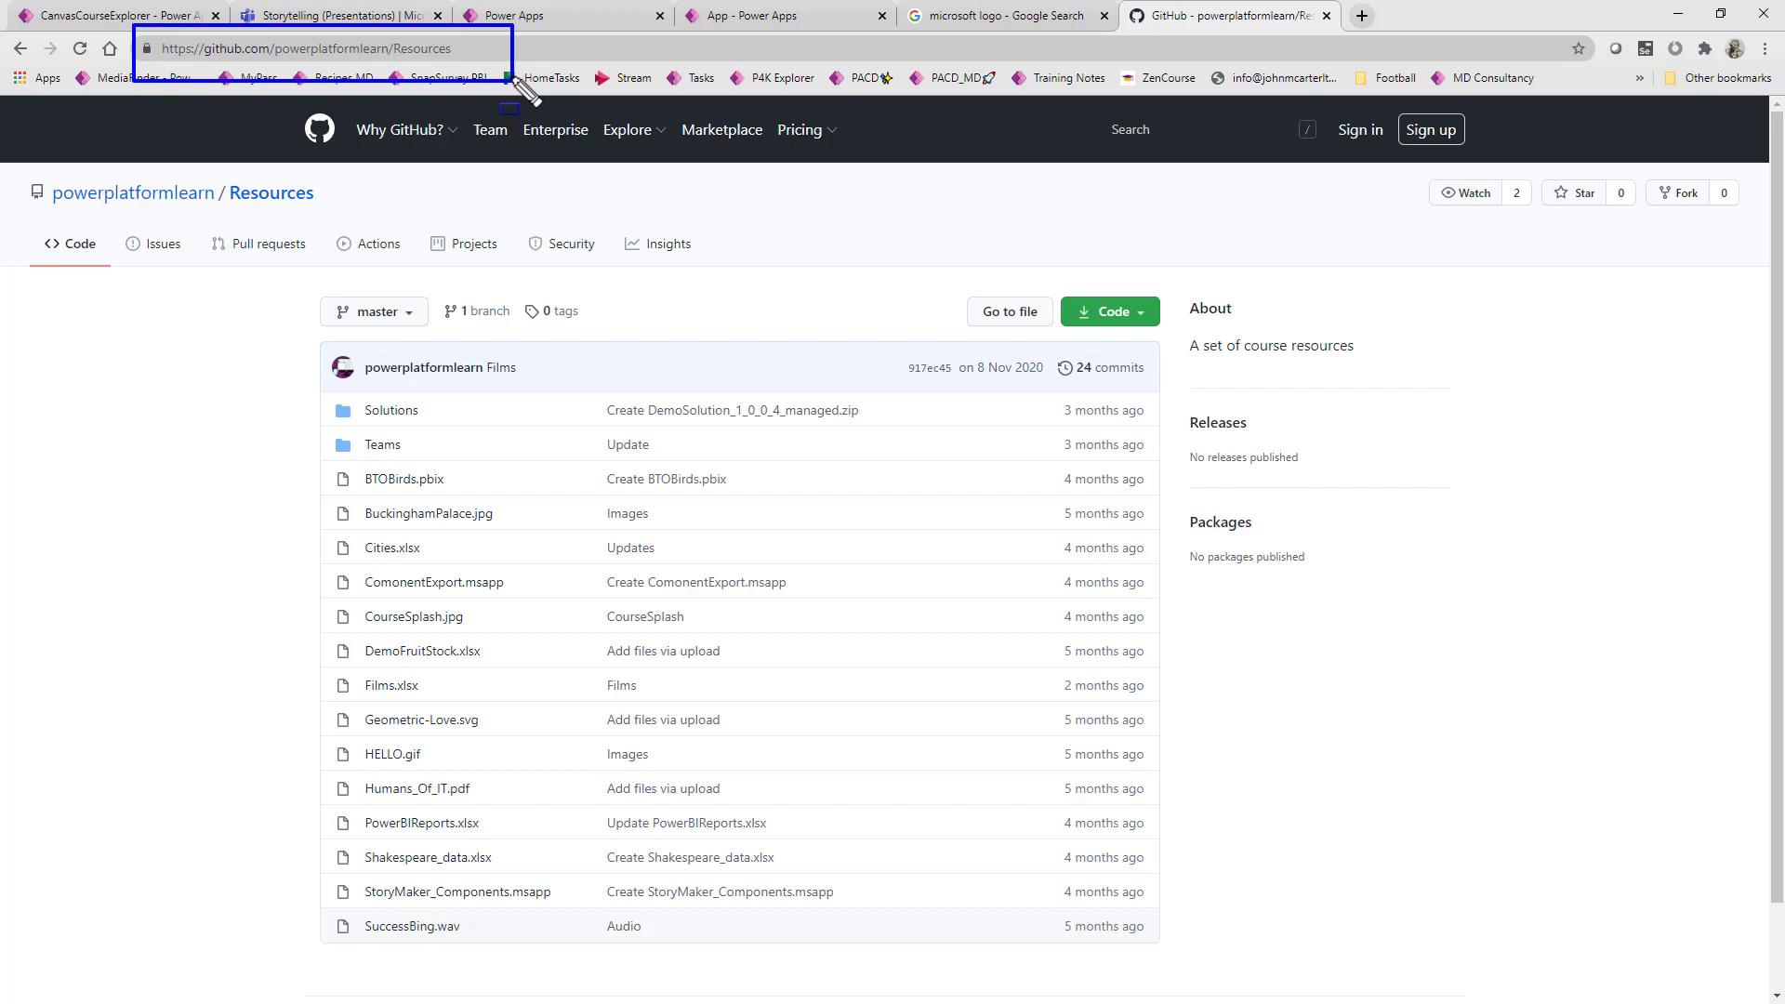
key("Escape")
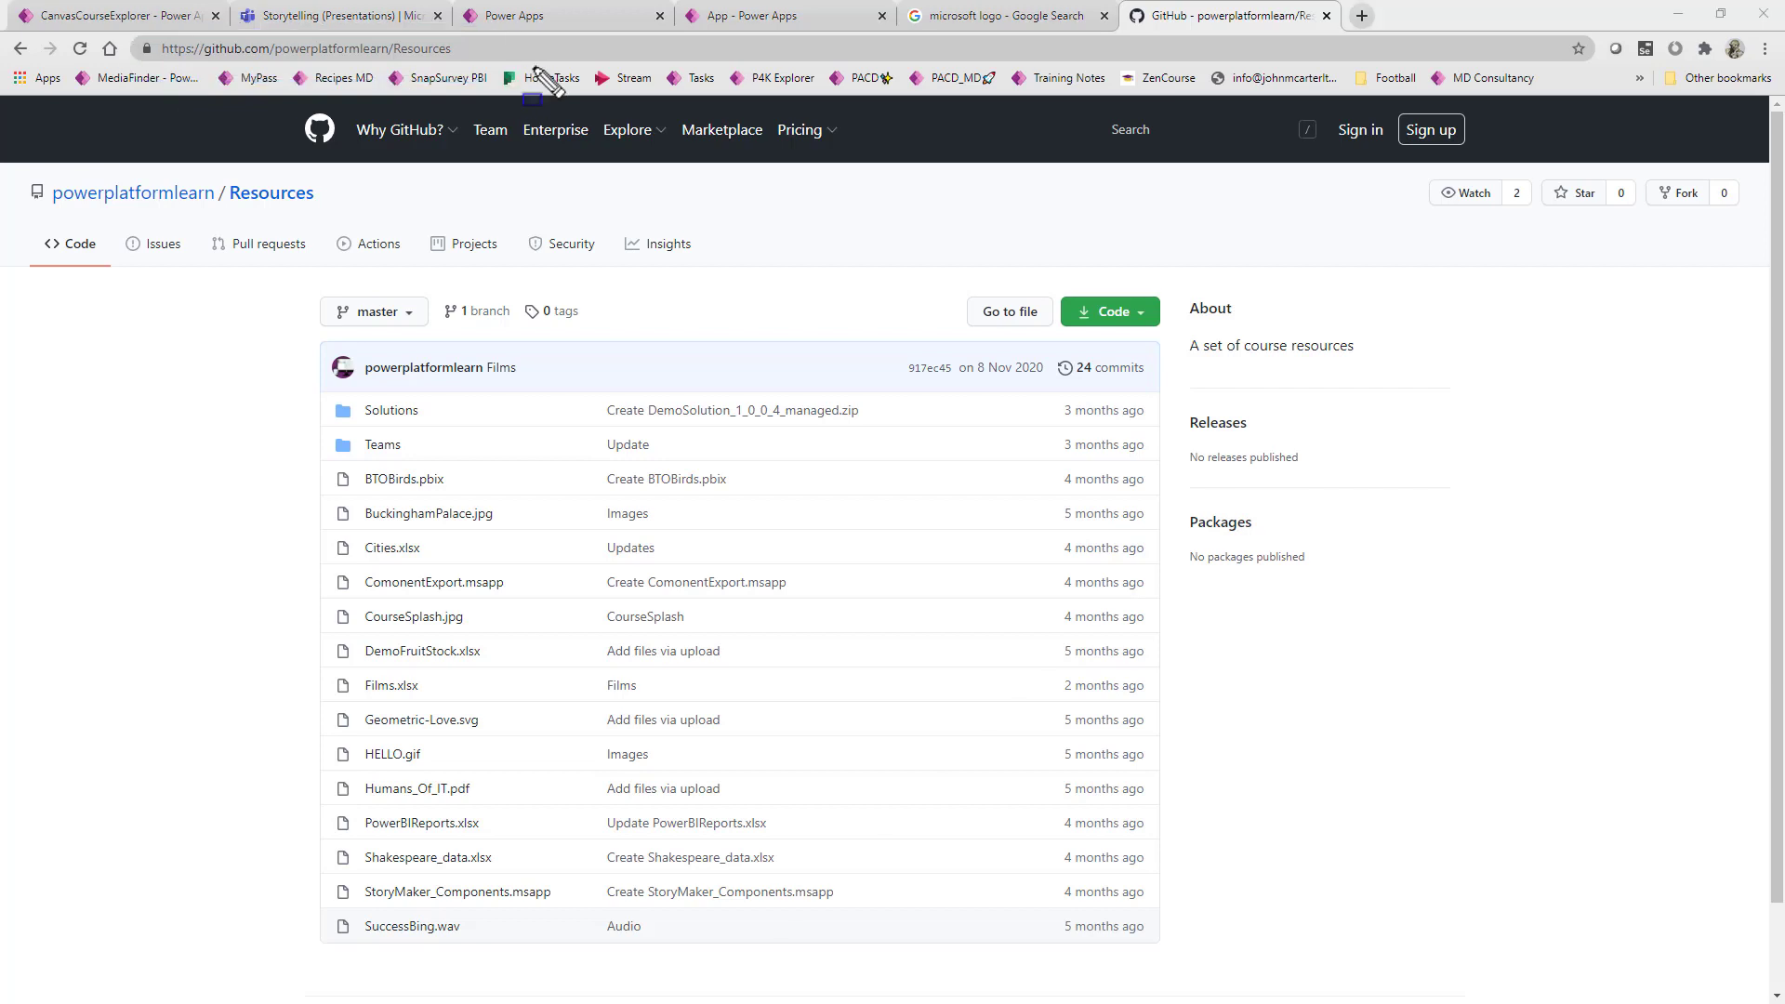
left_click(431, 518)
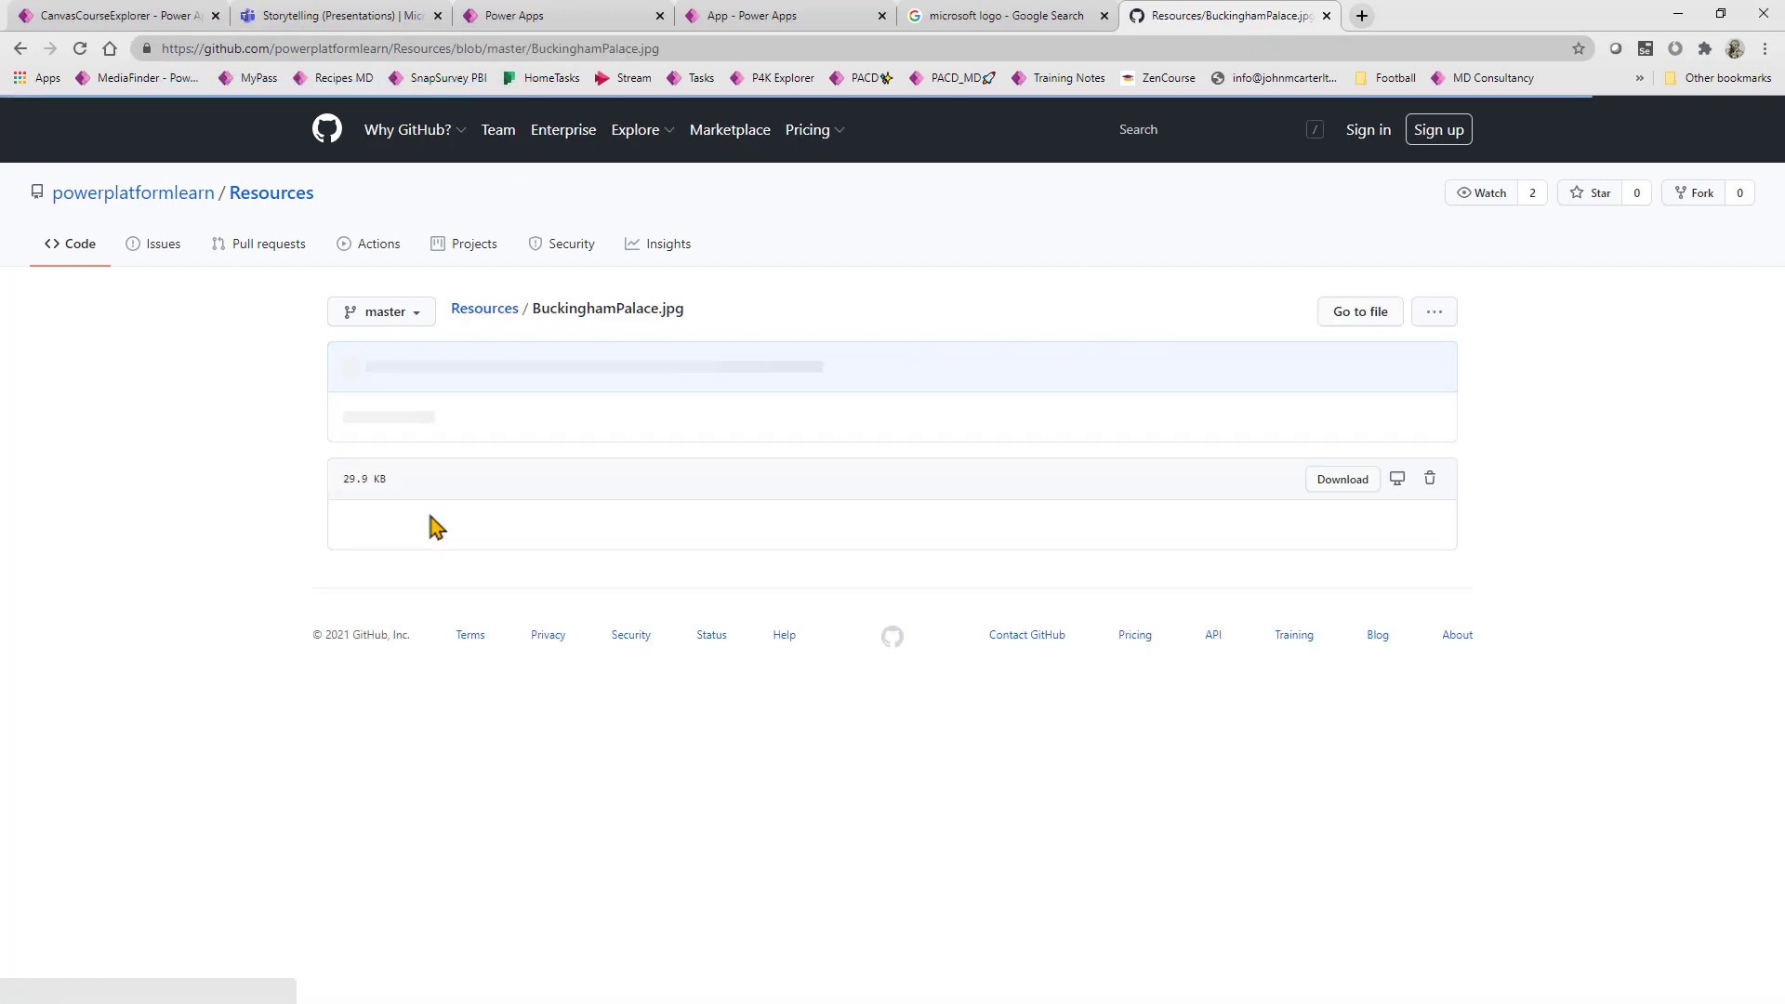
right_click(1342, 491)
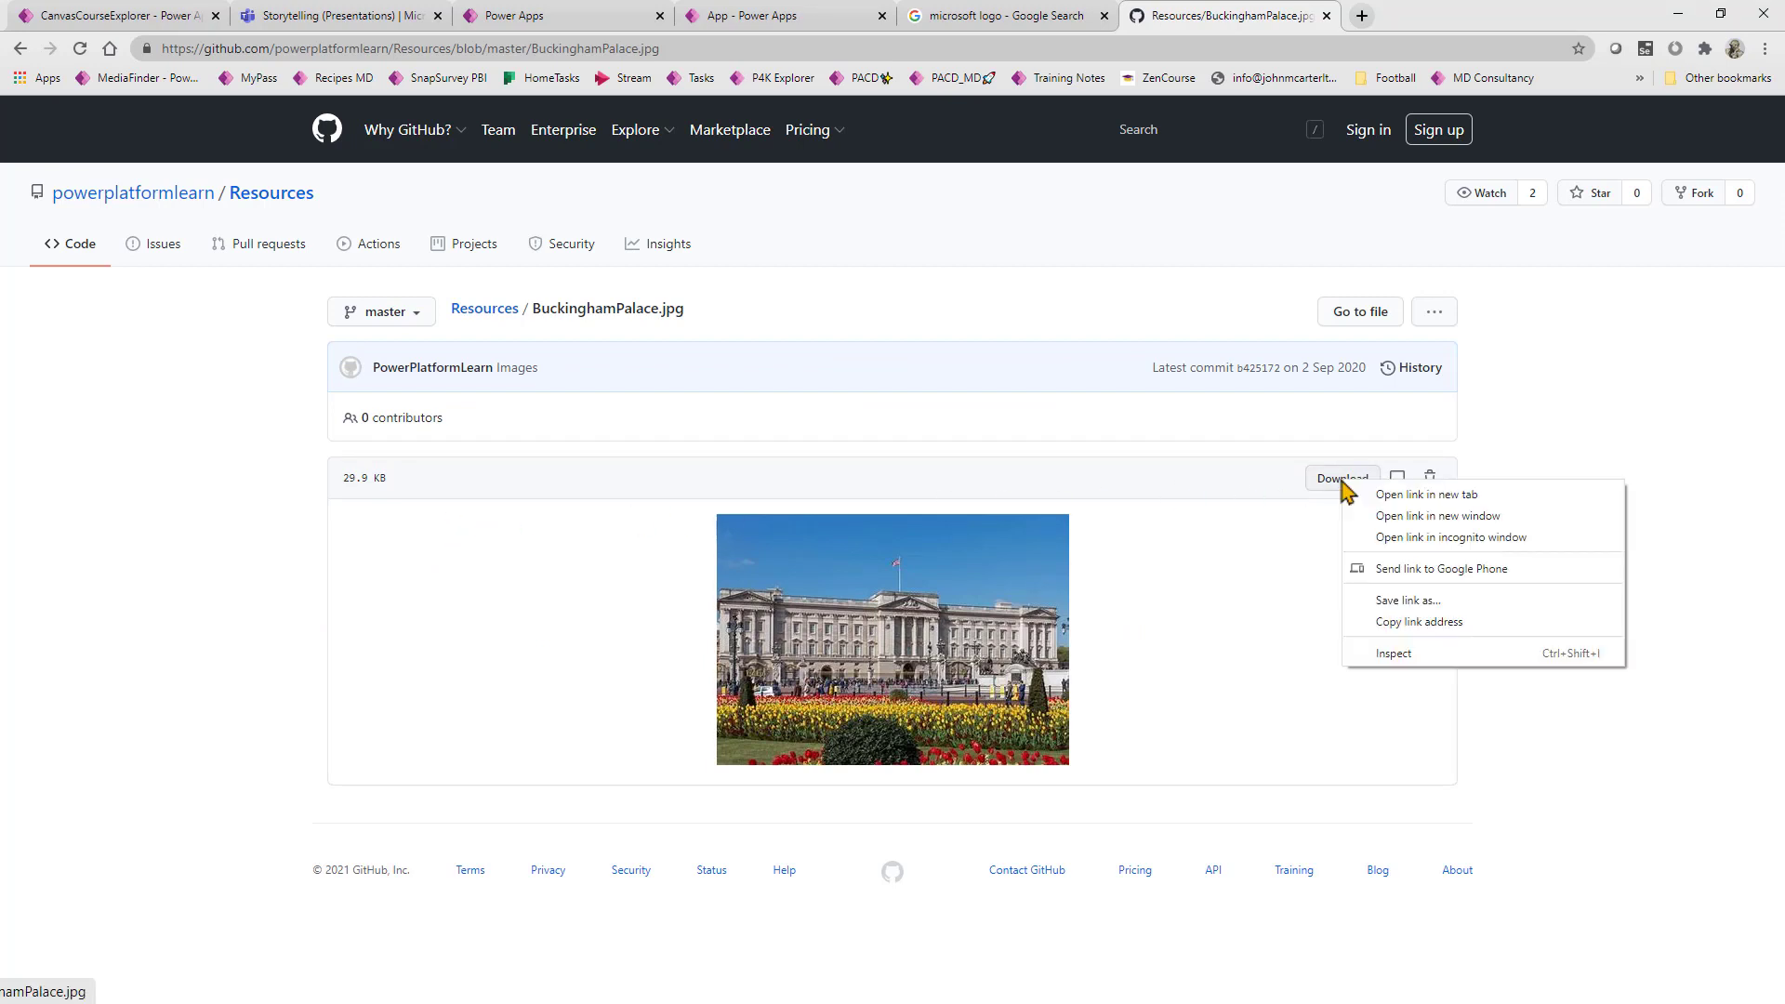
left_click(1261, 547)
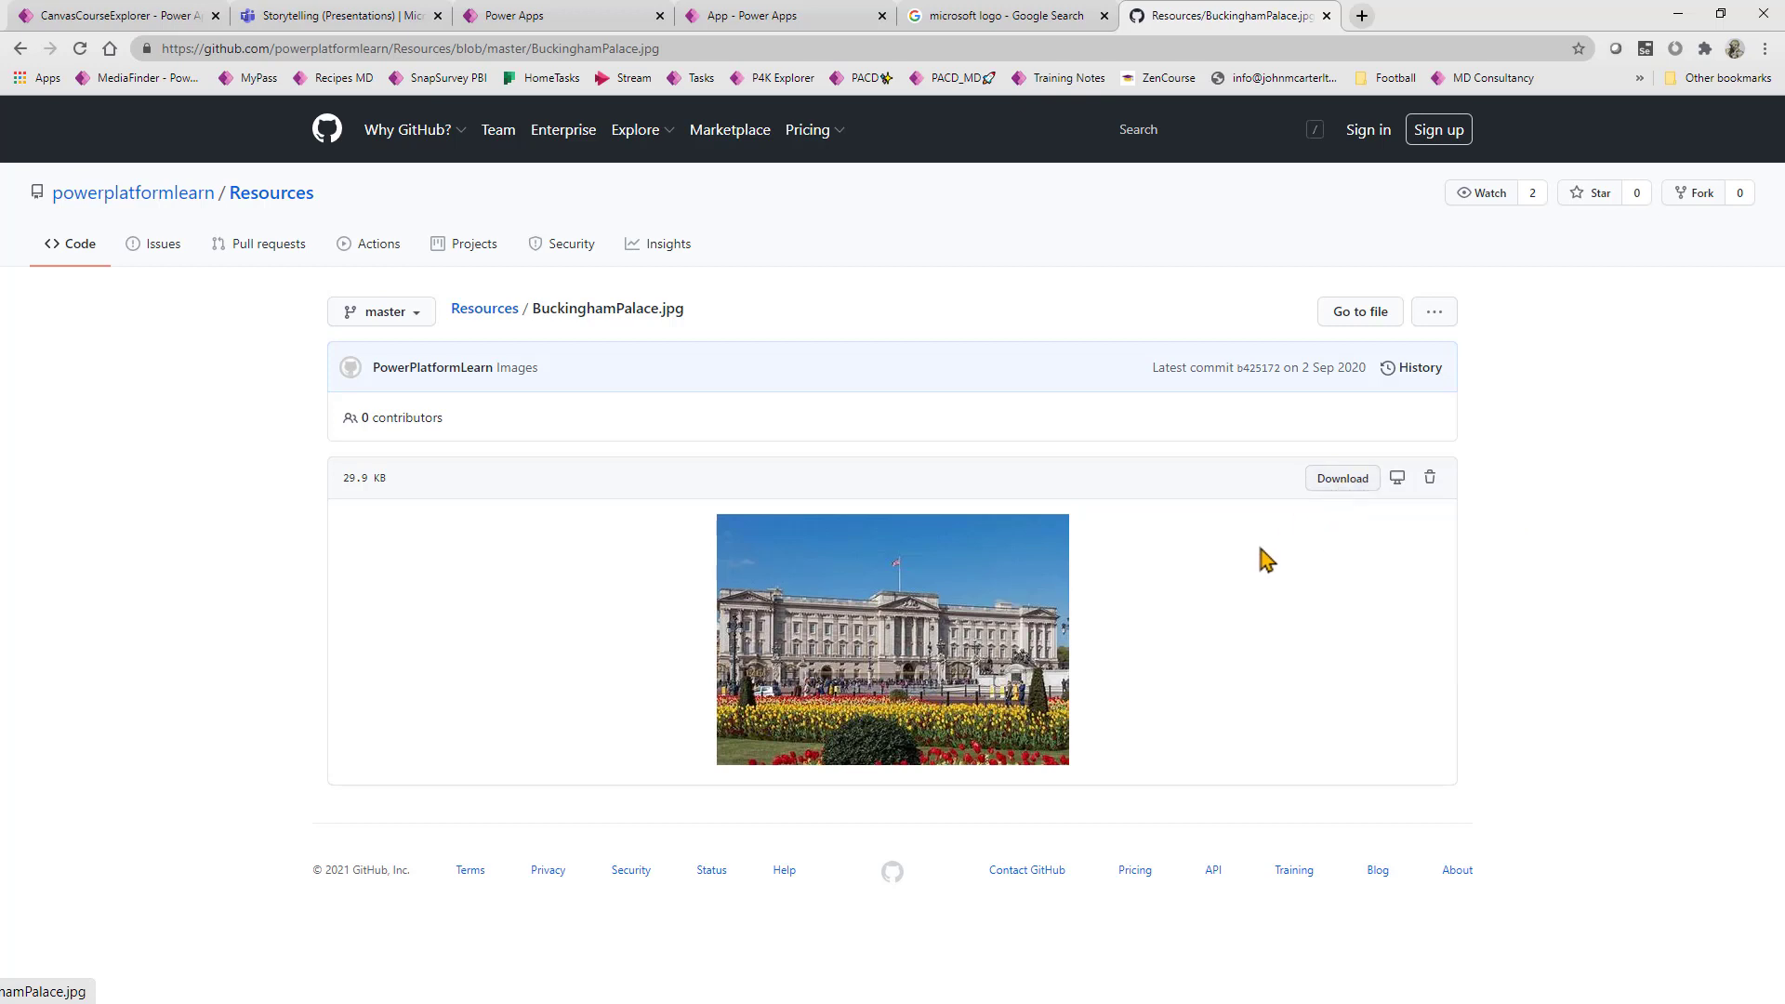
right_click(1329, 486)
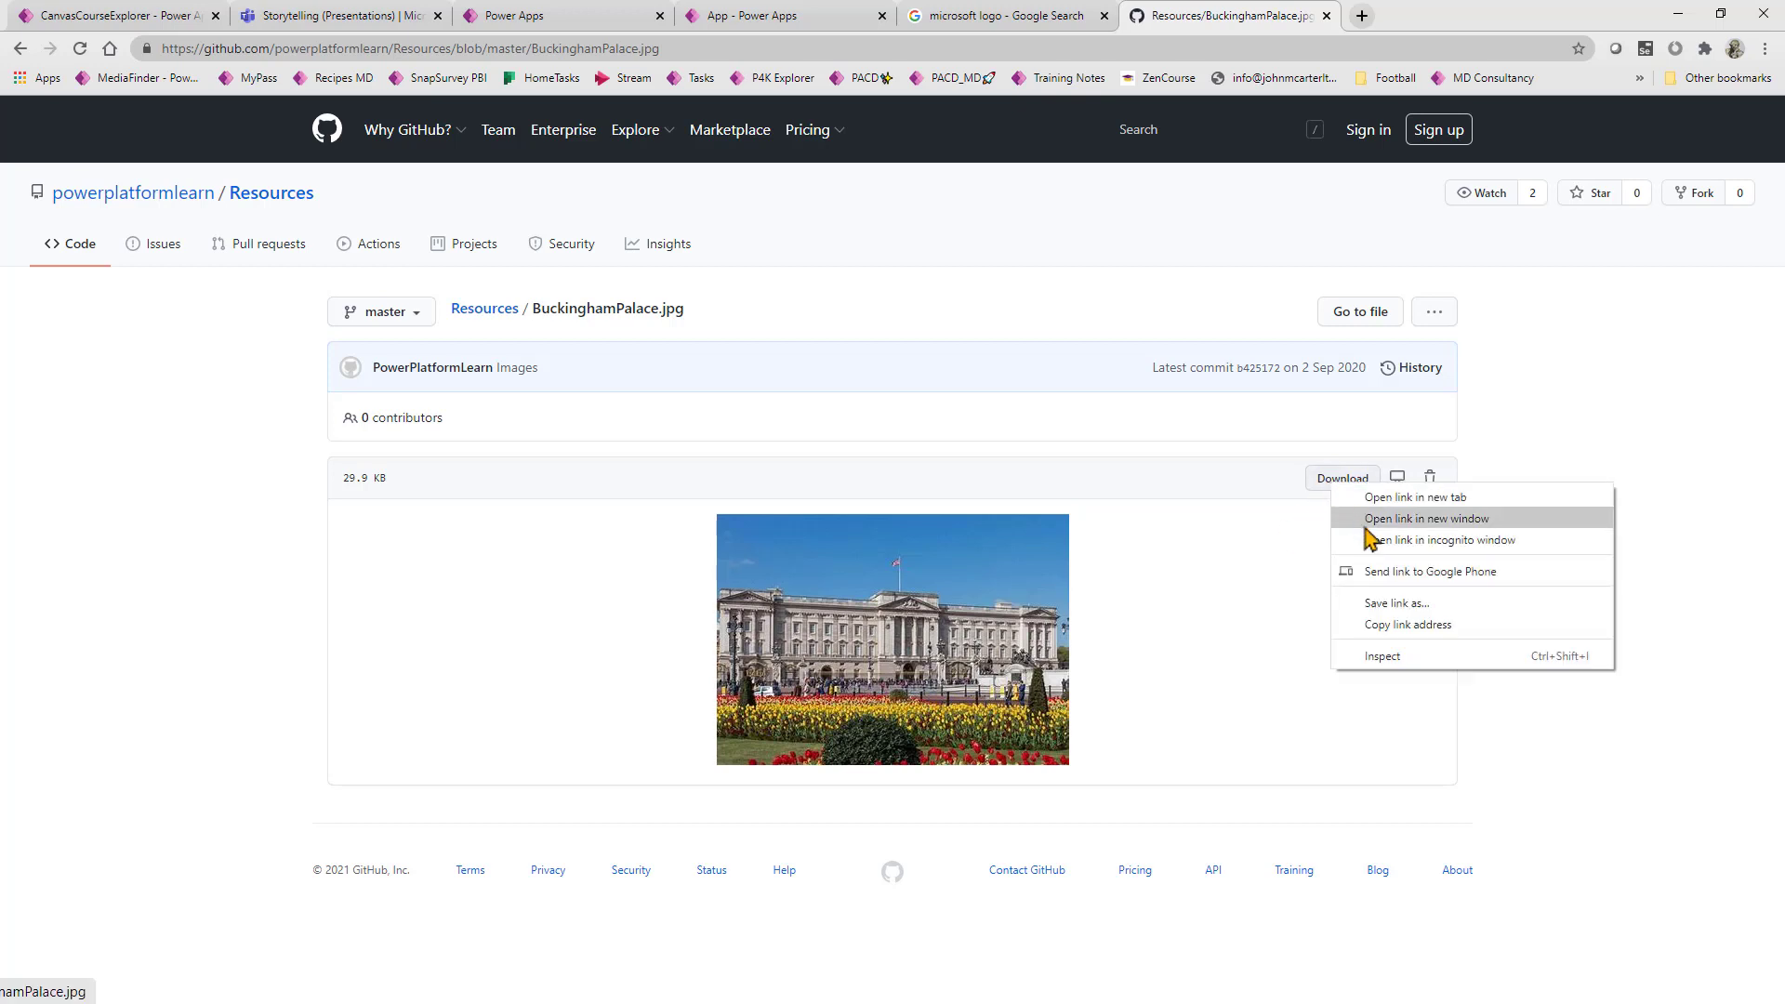
left_click(1431, 626)
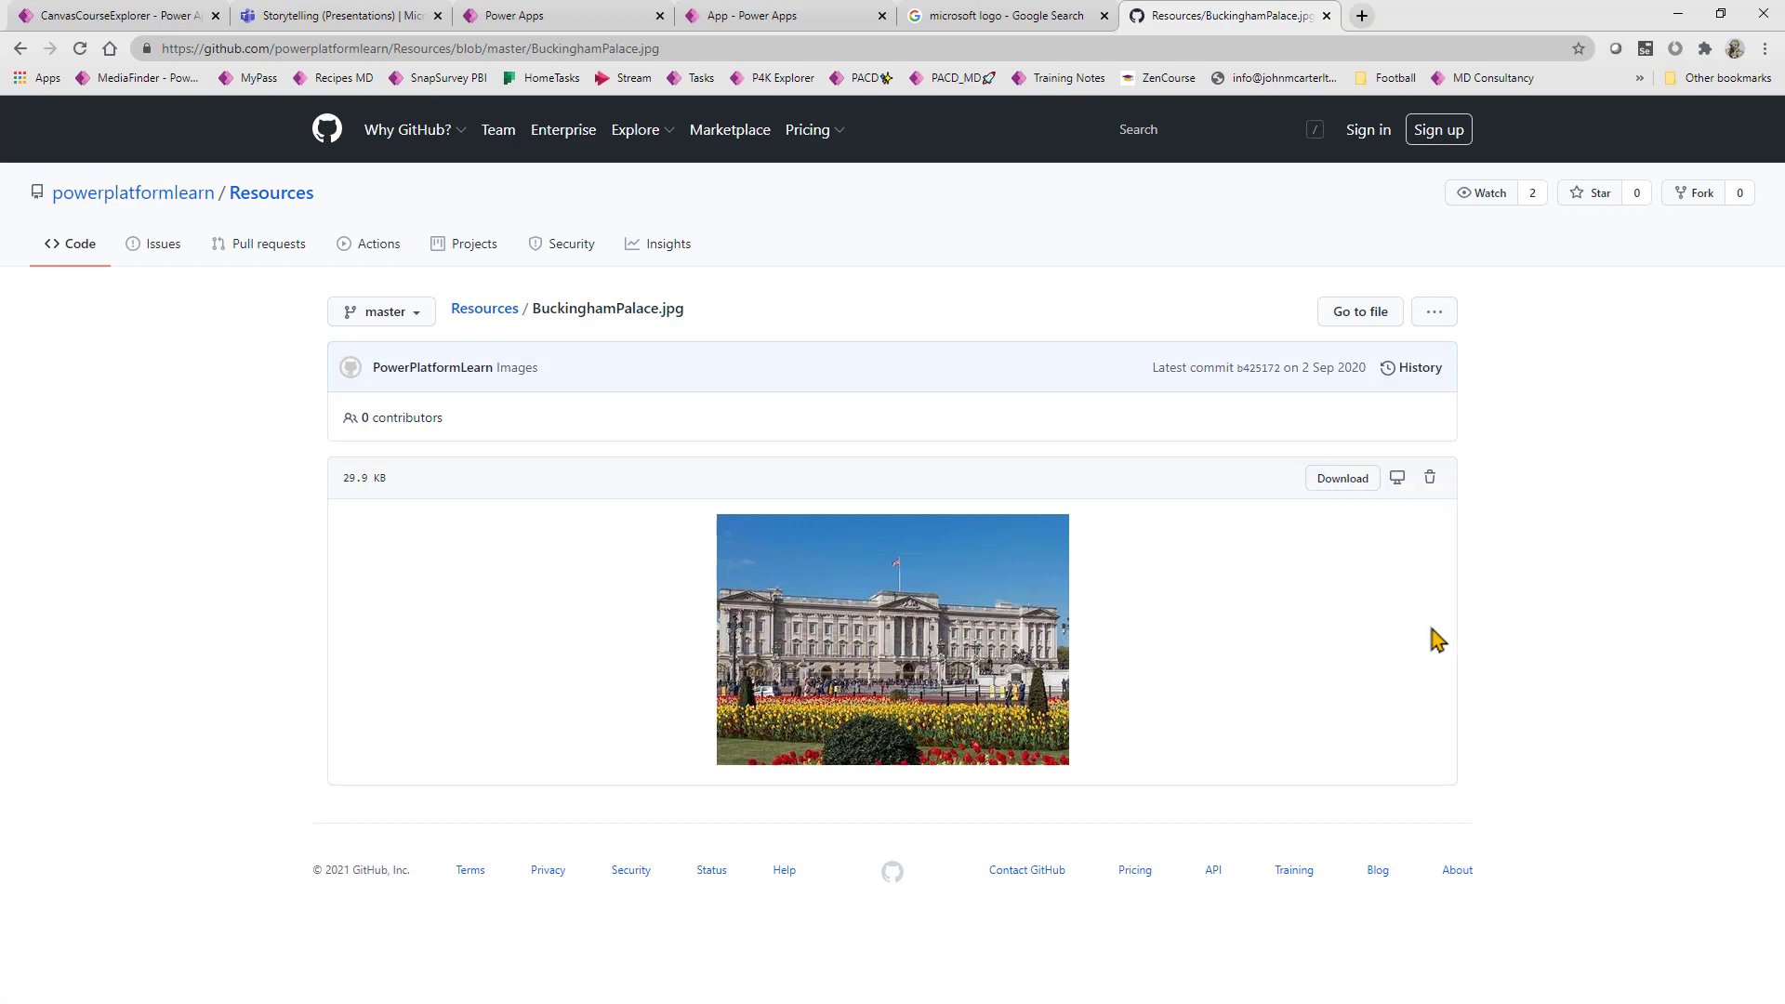
left_click(753, 26)
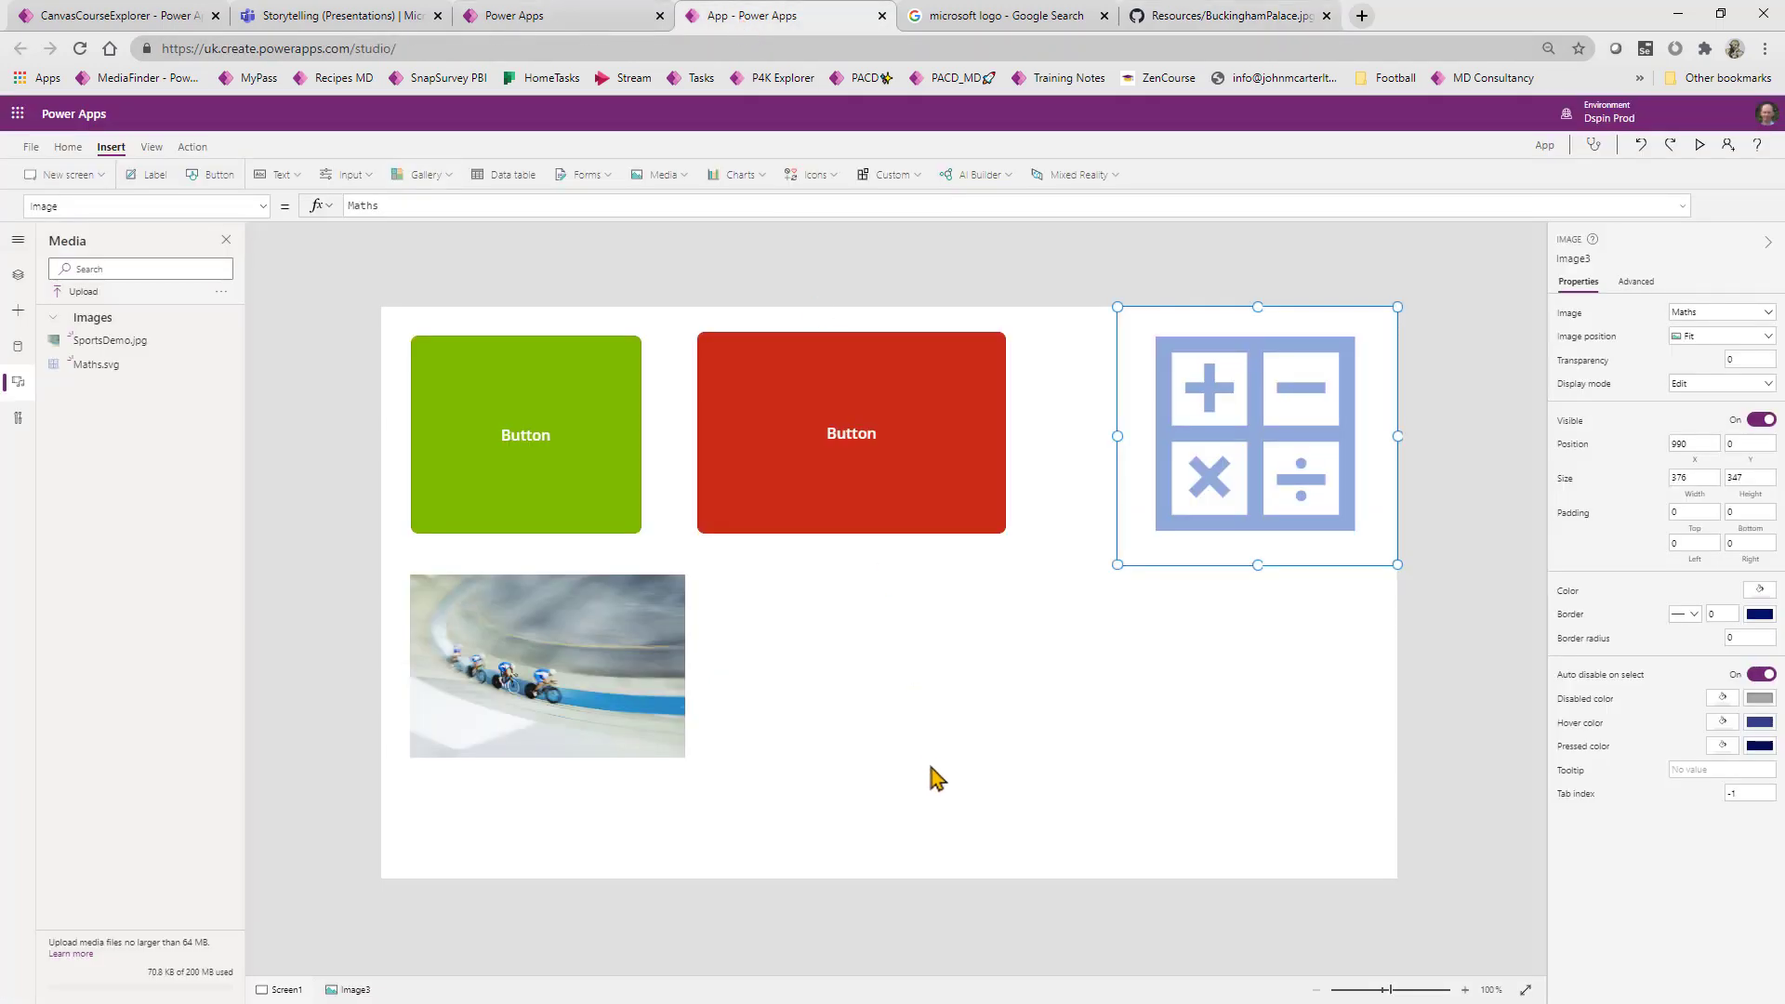
left_click(855, 699)
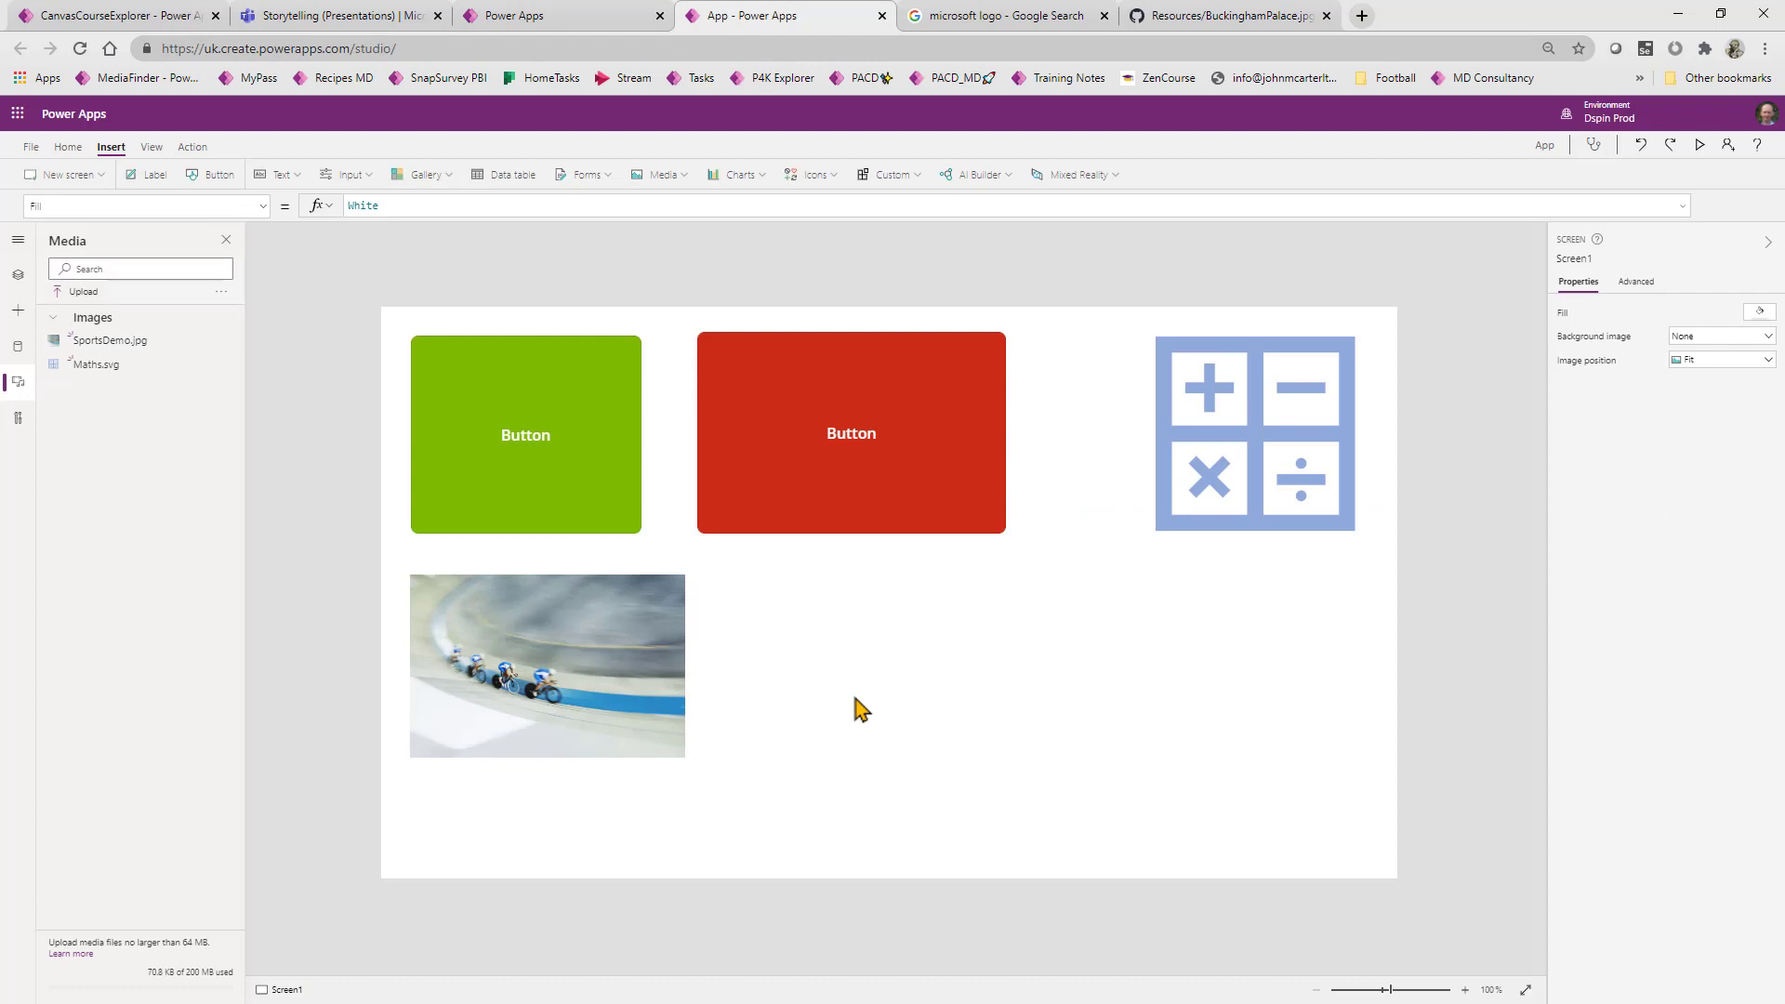
left_click(662, 176)
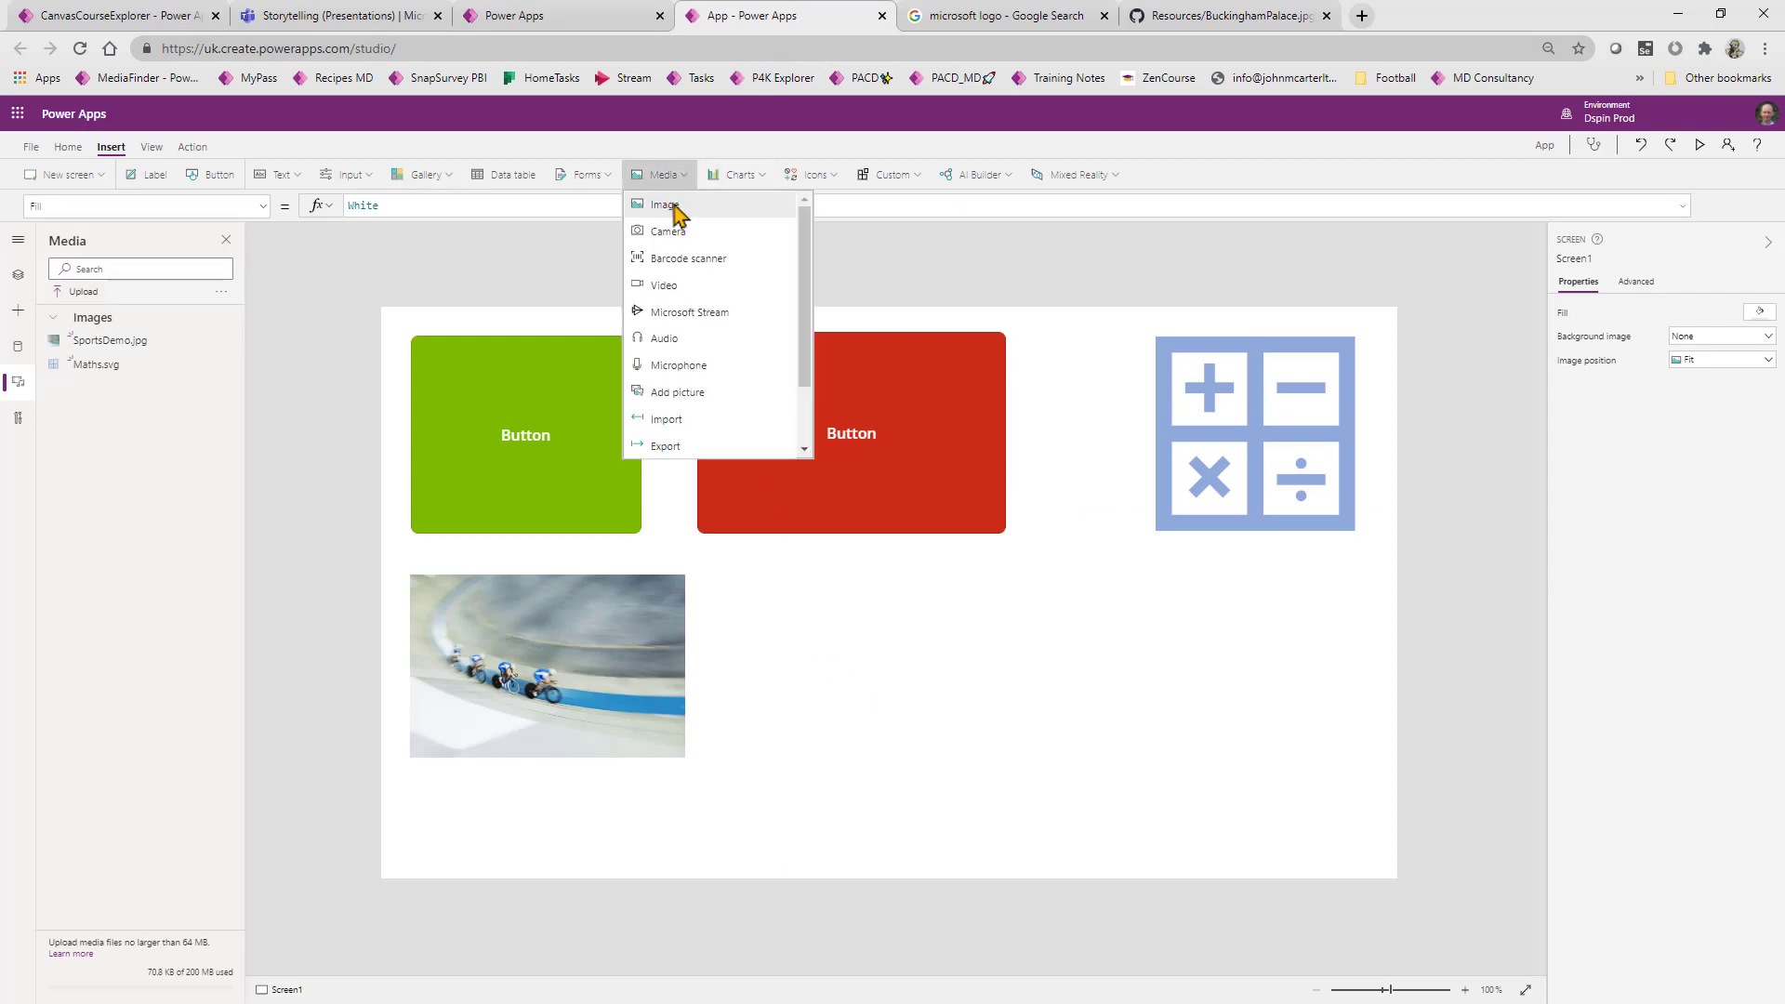
left_click(665, 205)
left_click_drag(447, 203, 299, 200)
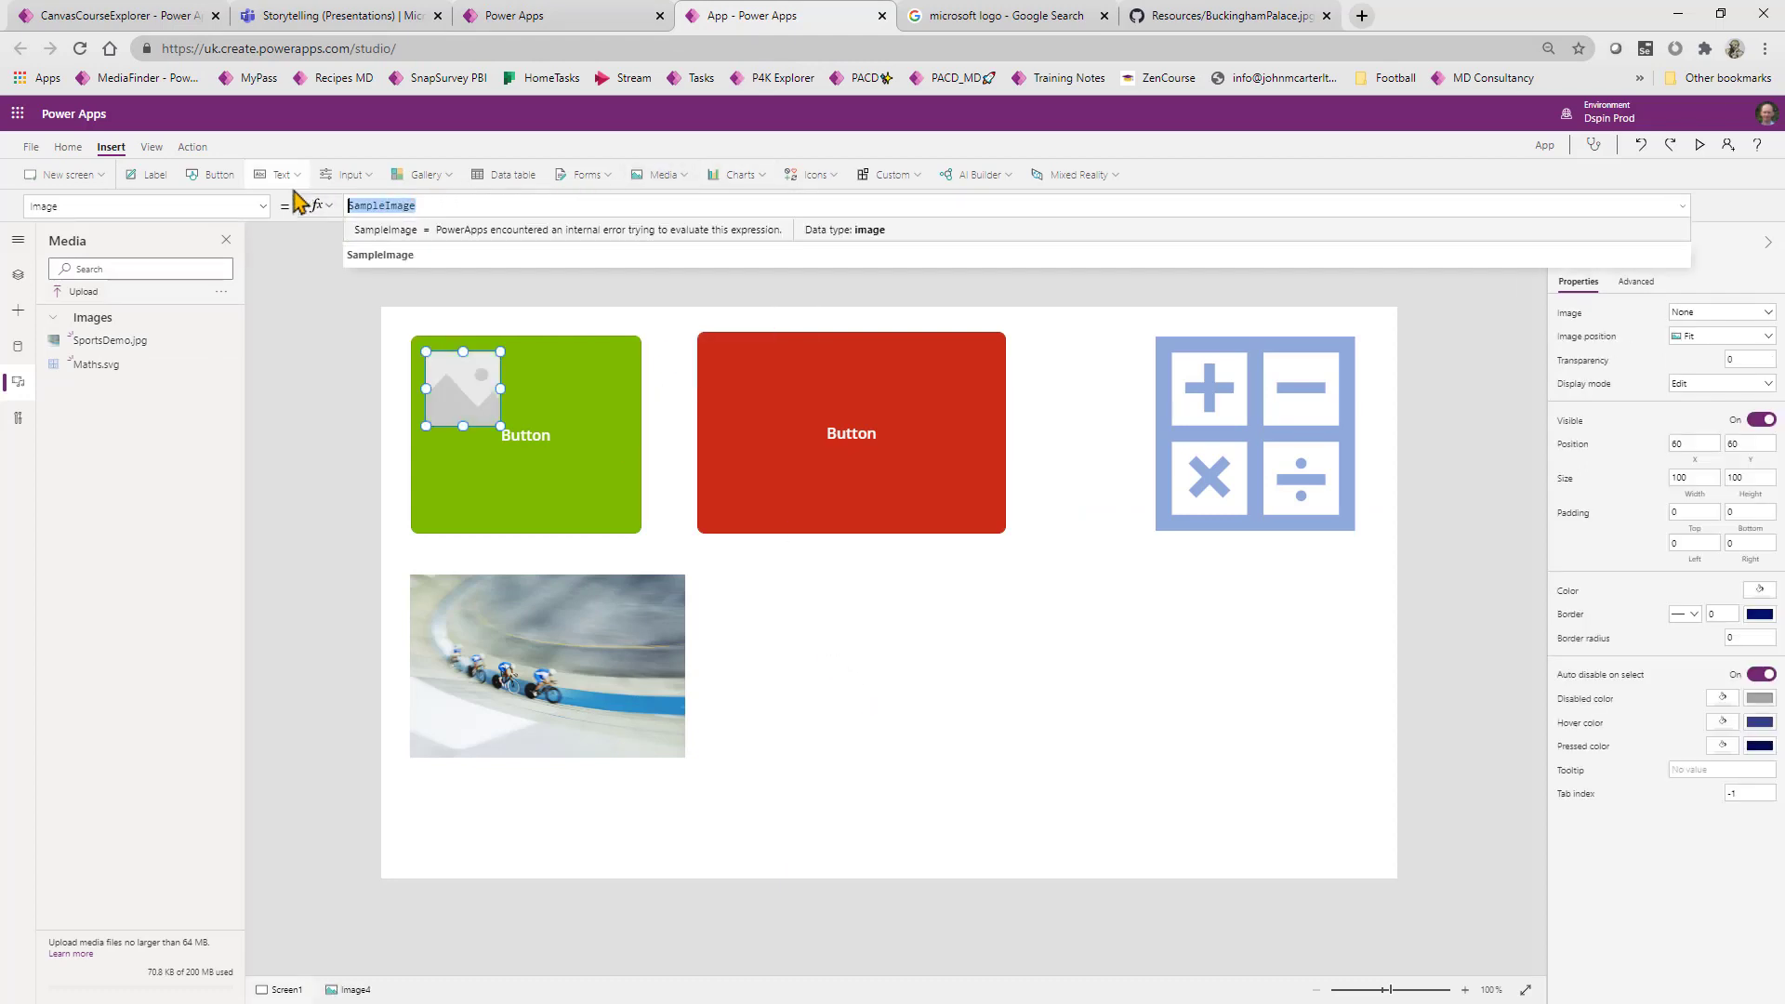
key("Delete")
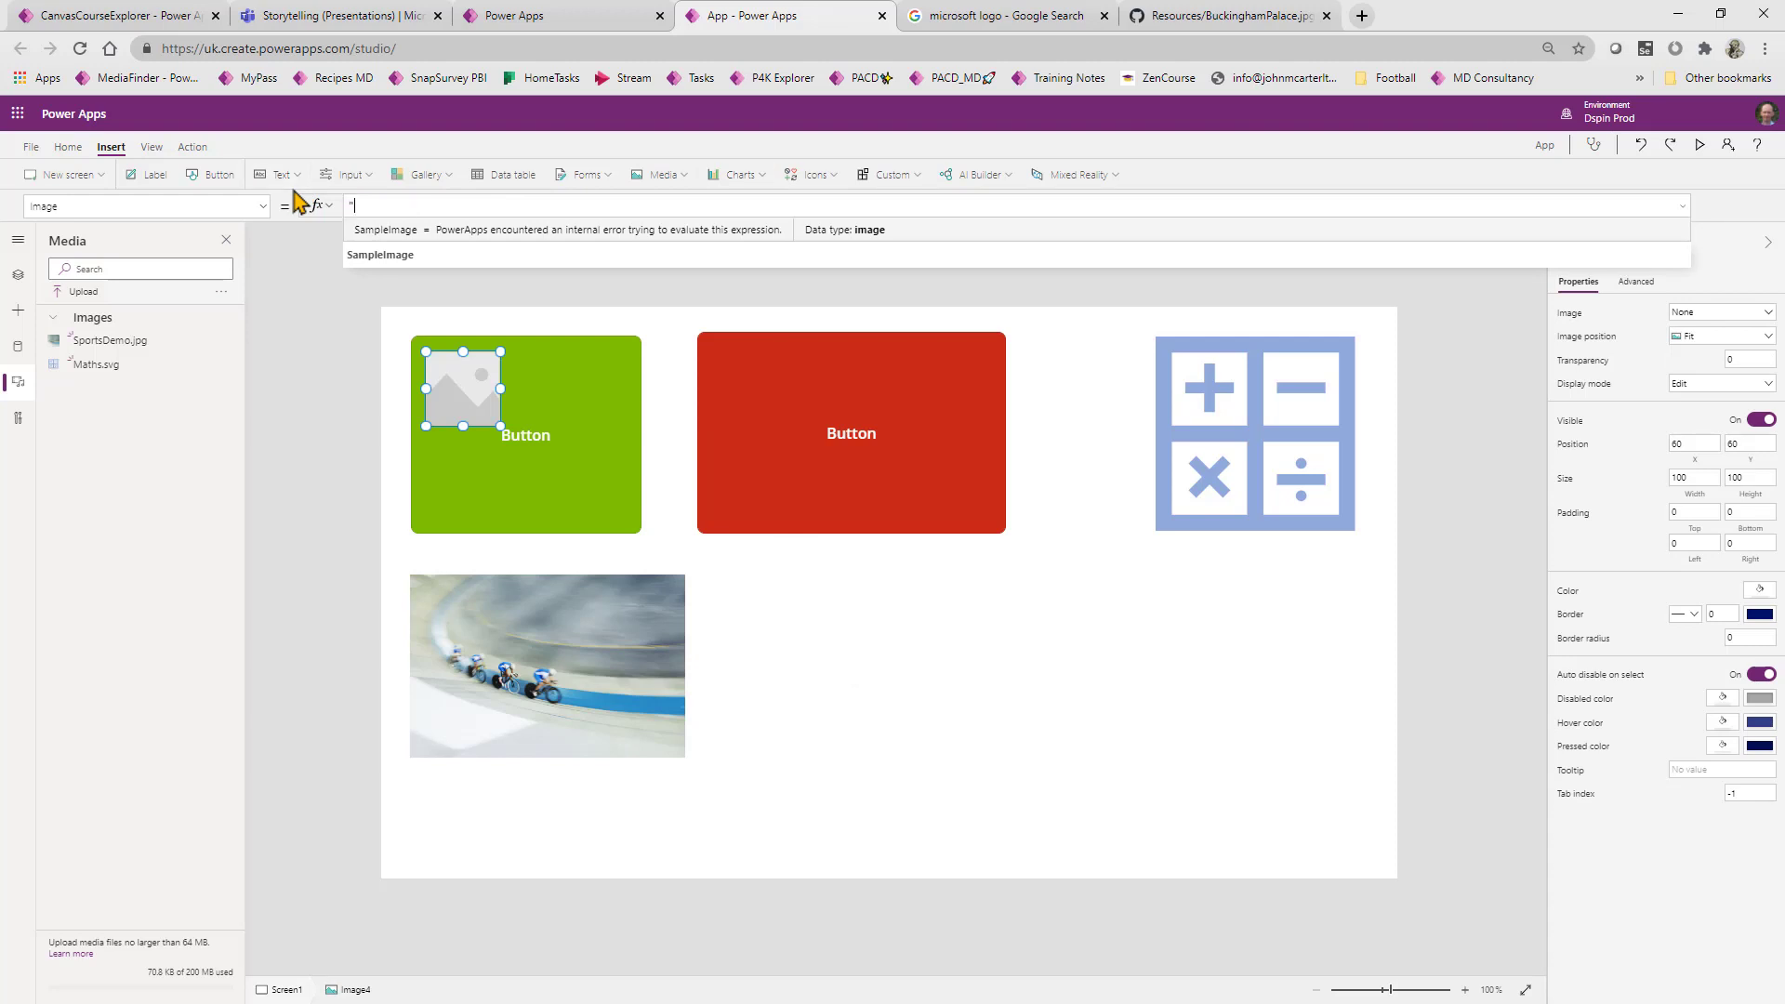
type("\"https://github.com/powerplatformlearn/Resources/raw/master/BuckinghamPalace.jpg\"")
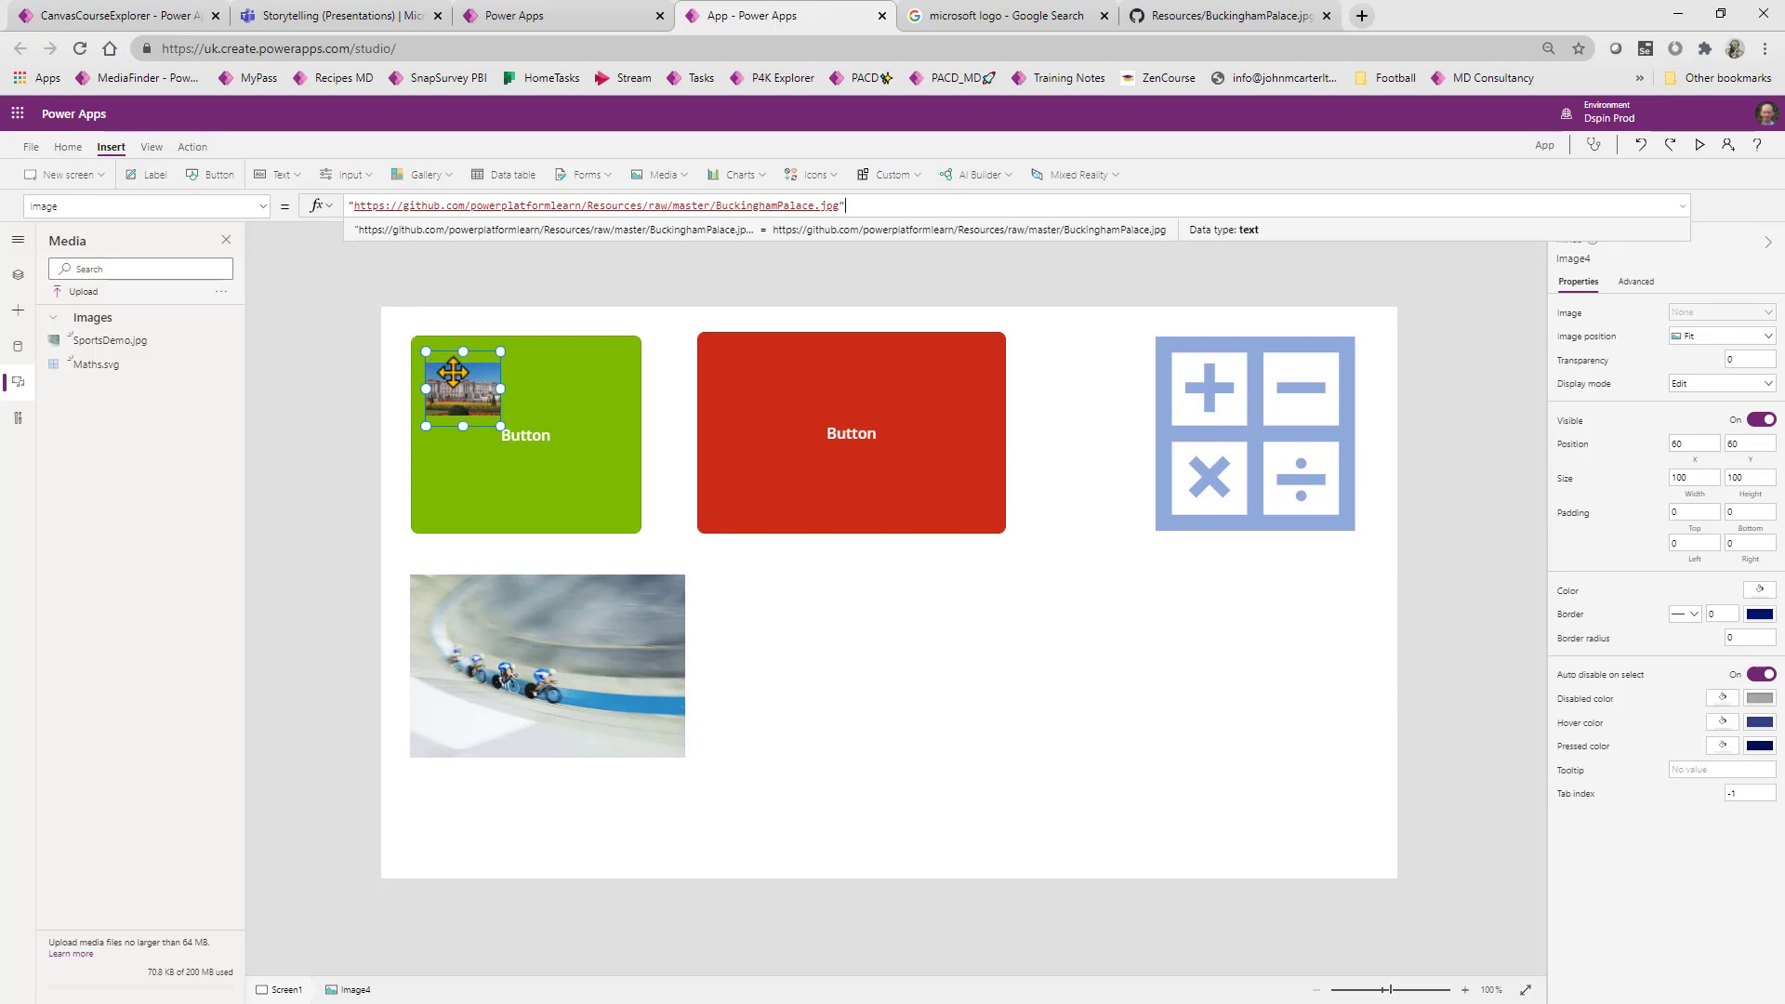
Enlarge the Buckingham Palace image to about 733 by 356 beside the cycling photo, and delete it from the screen
left_click_drag(456, 374, 1312, 835)
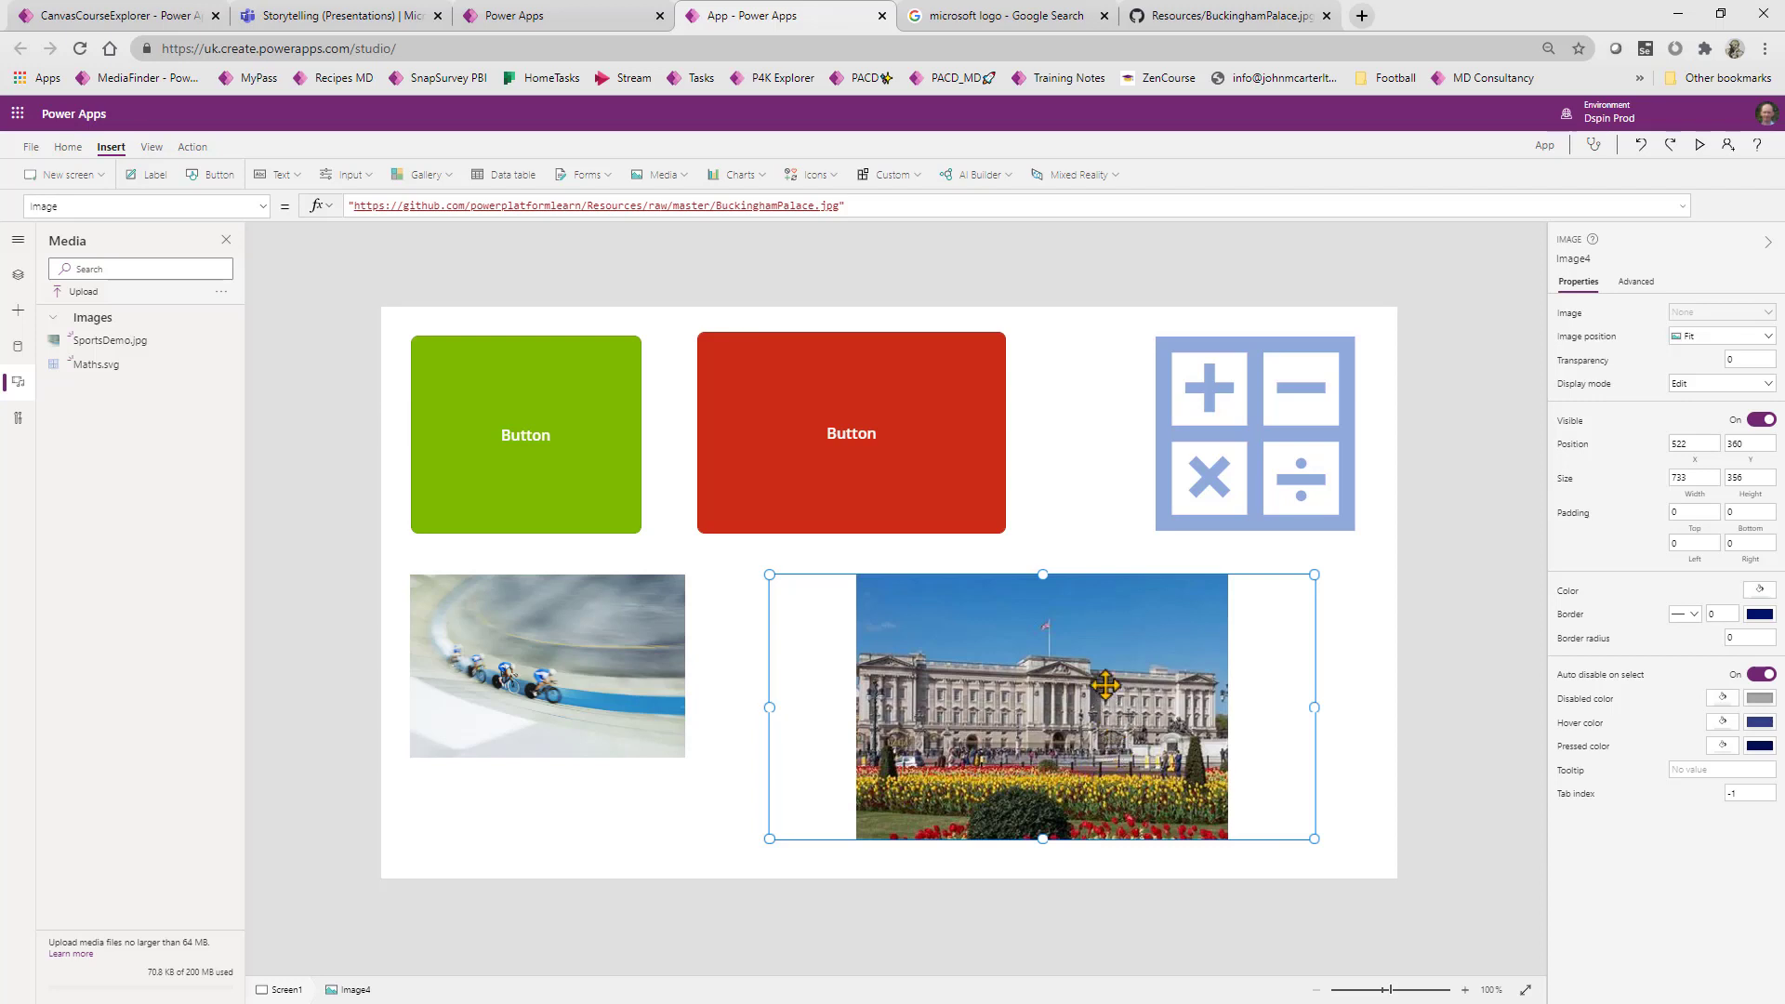
left_click_drag(1098, 665, 1093, 582)
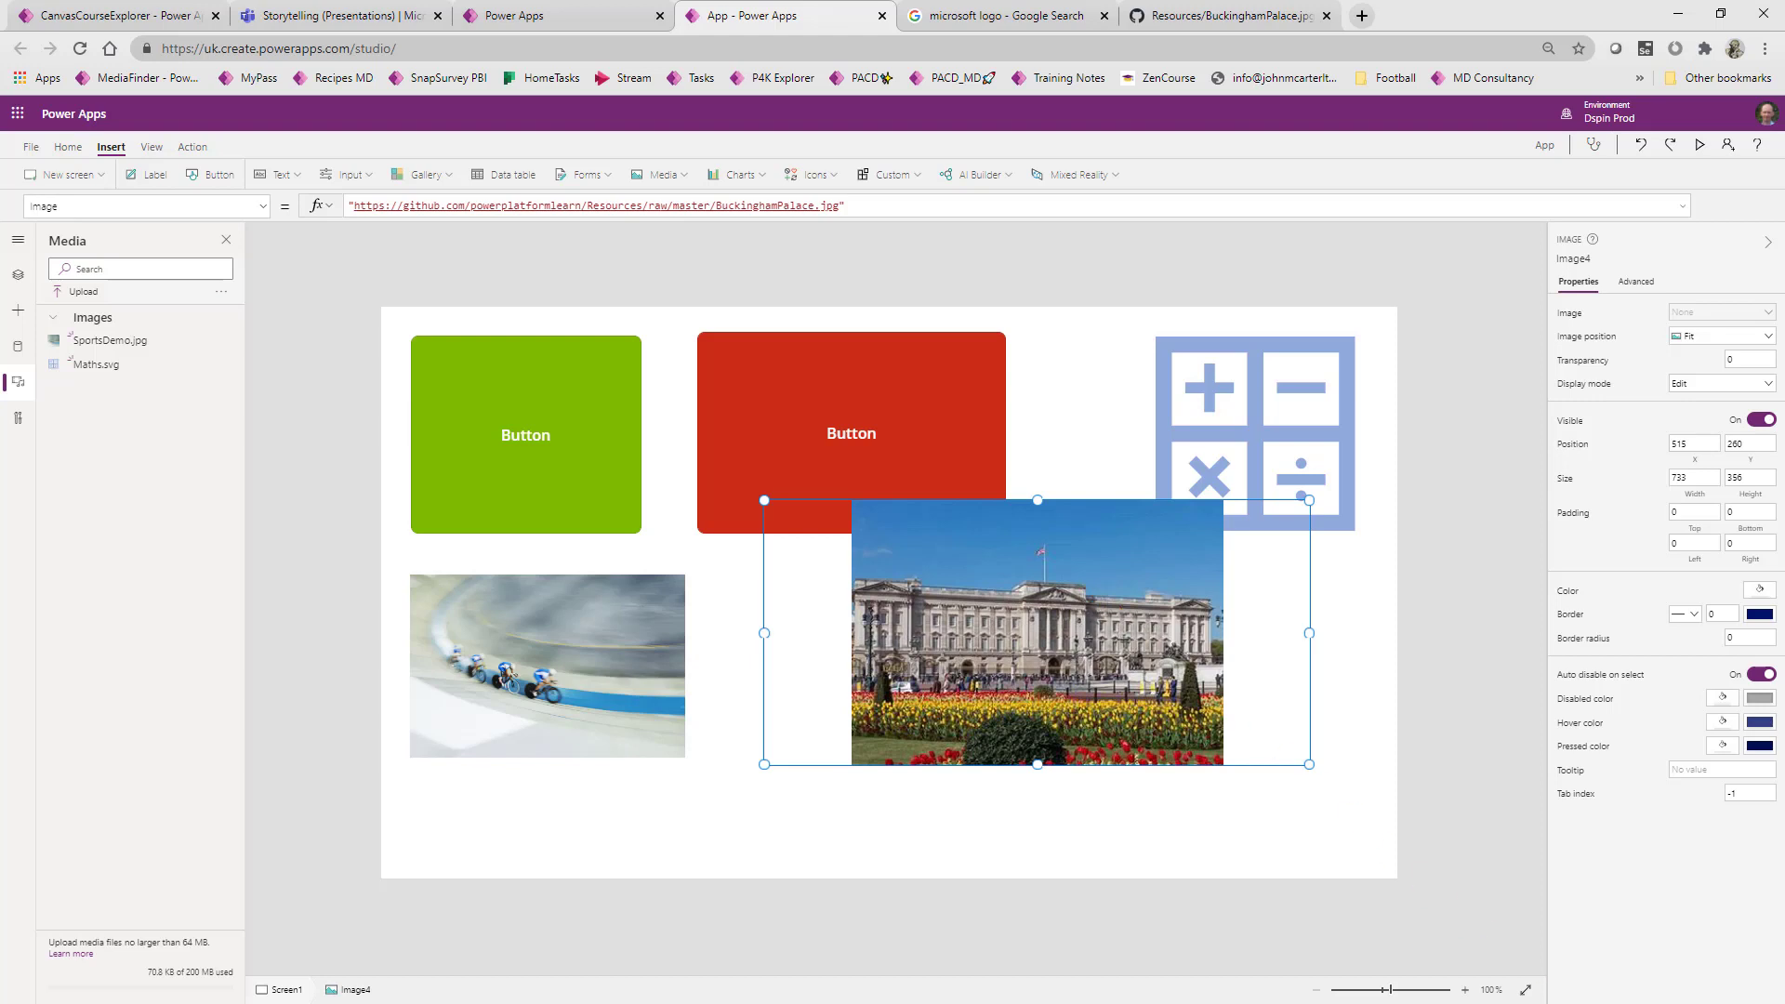
left_click_drag(1035, 676, 1031, 684)
key("Delete")
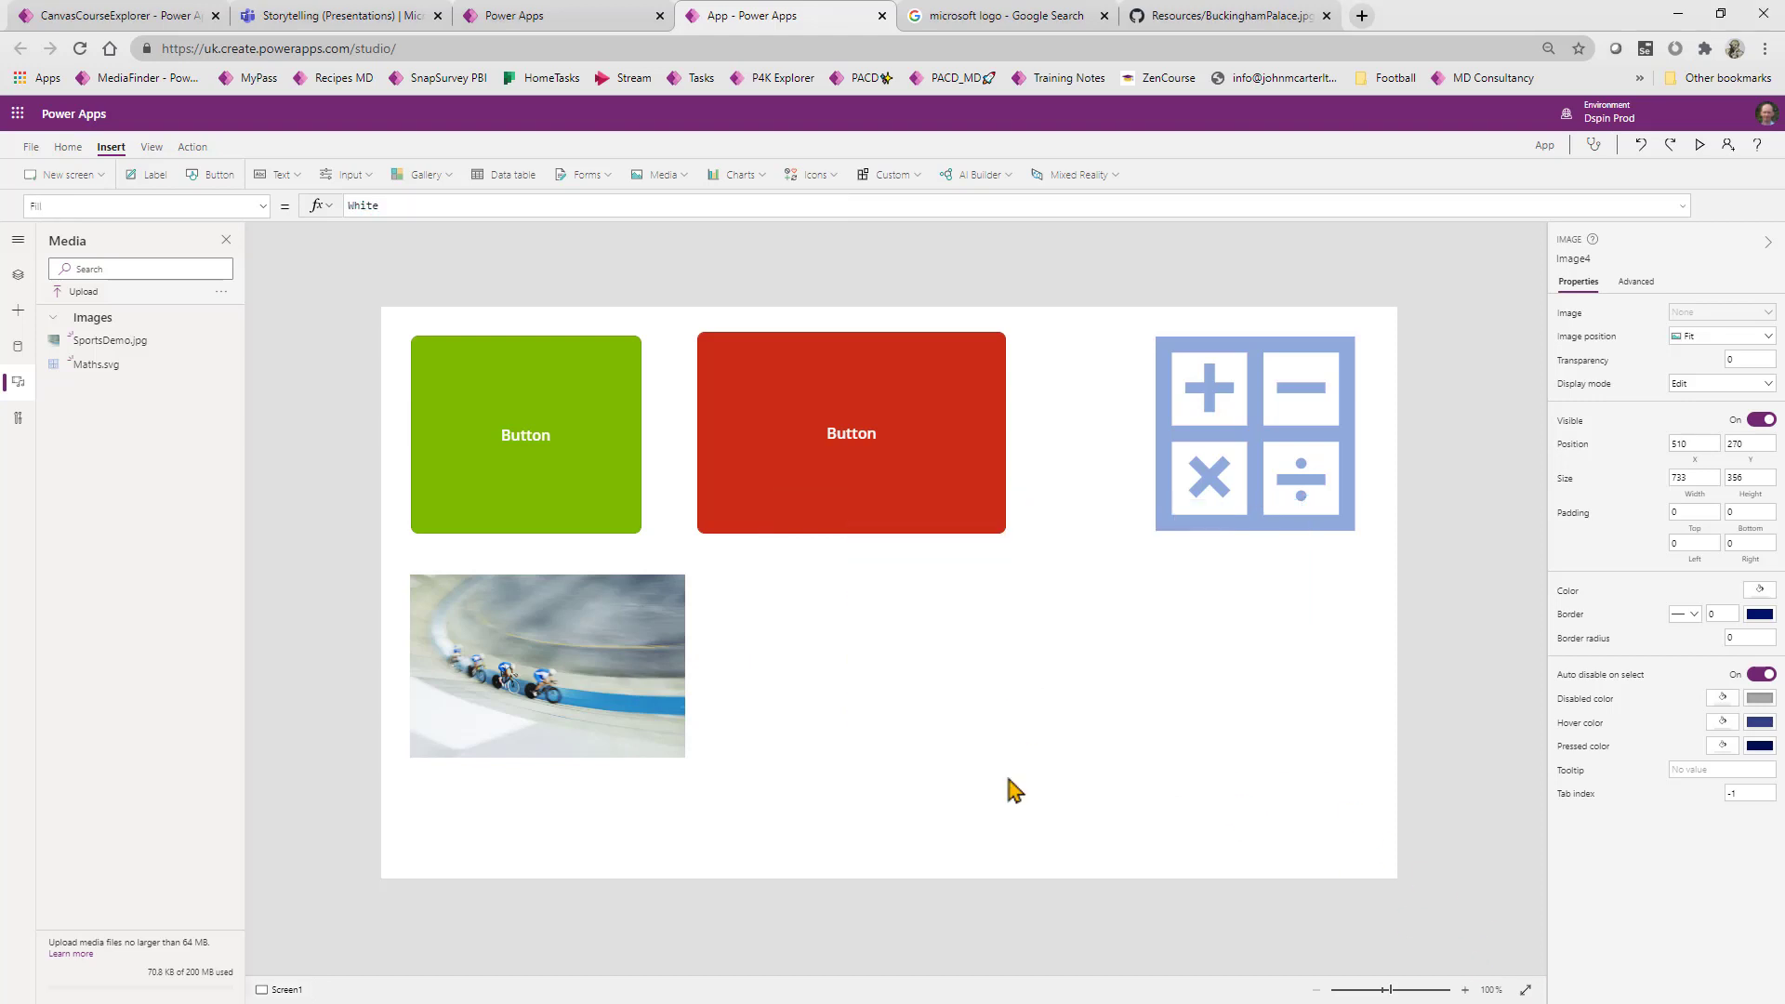
Deselect the Maths image and preview the app in play mode
left_click(1247, 431)
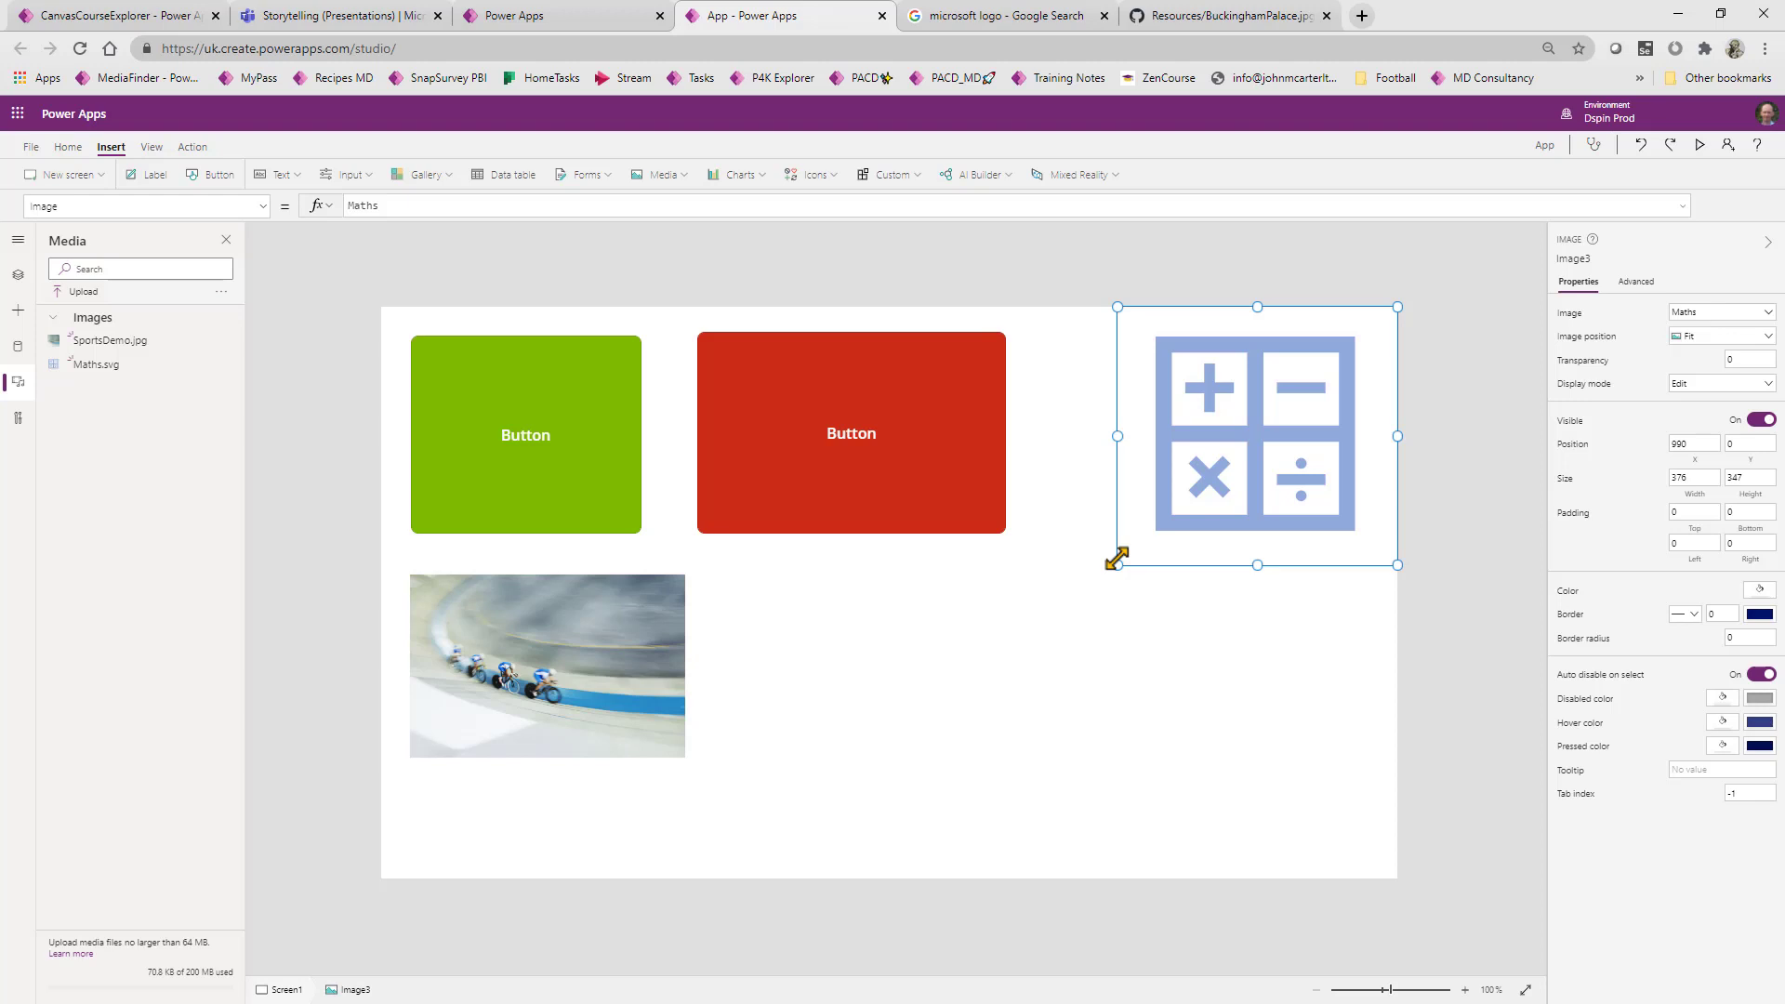
left_click(1457, 626)
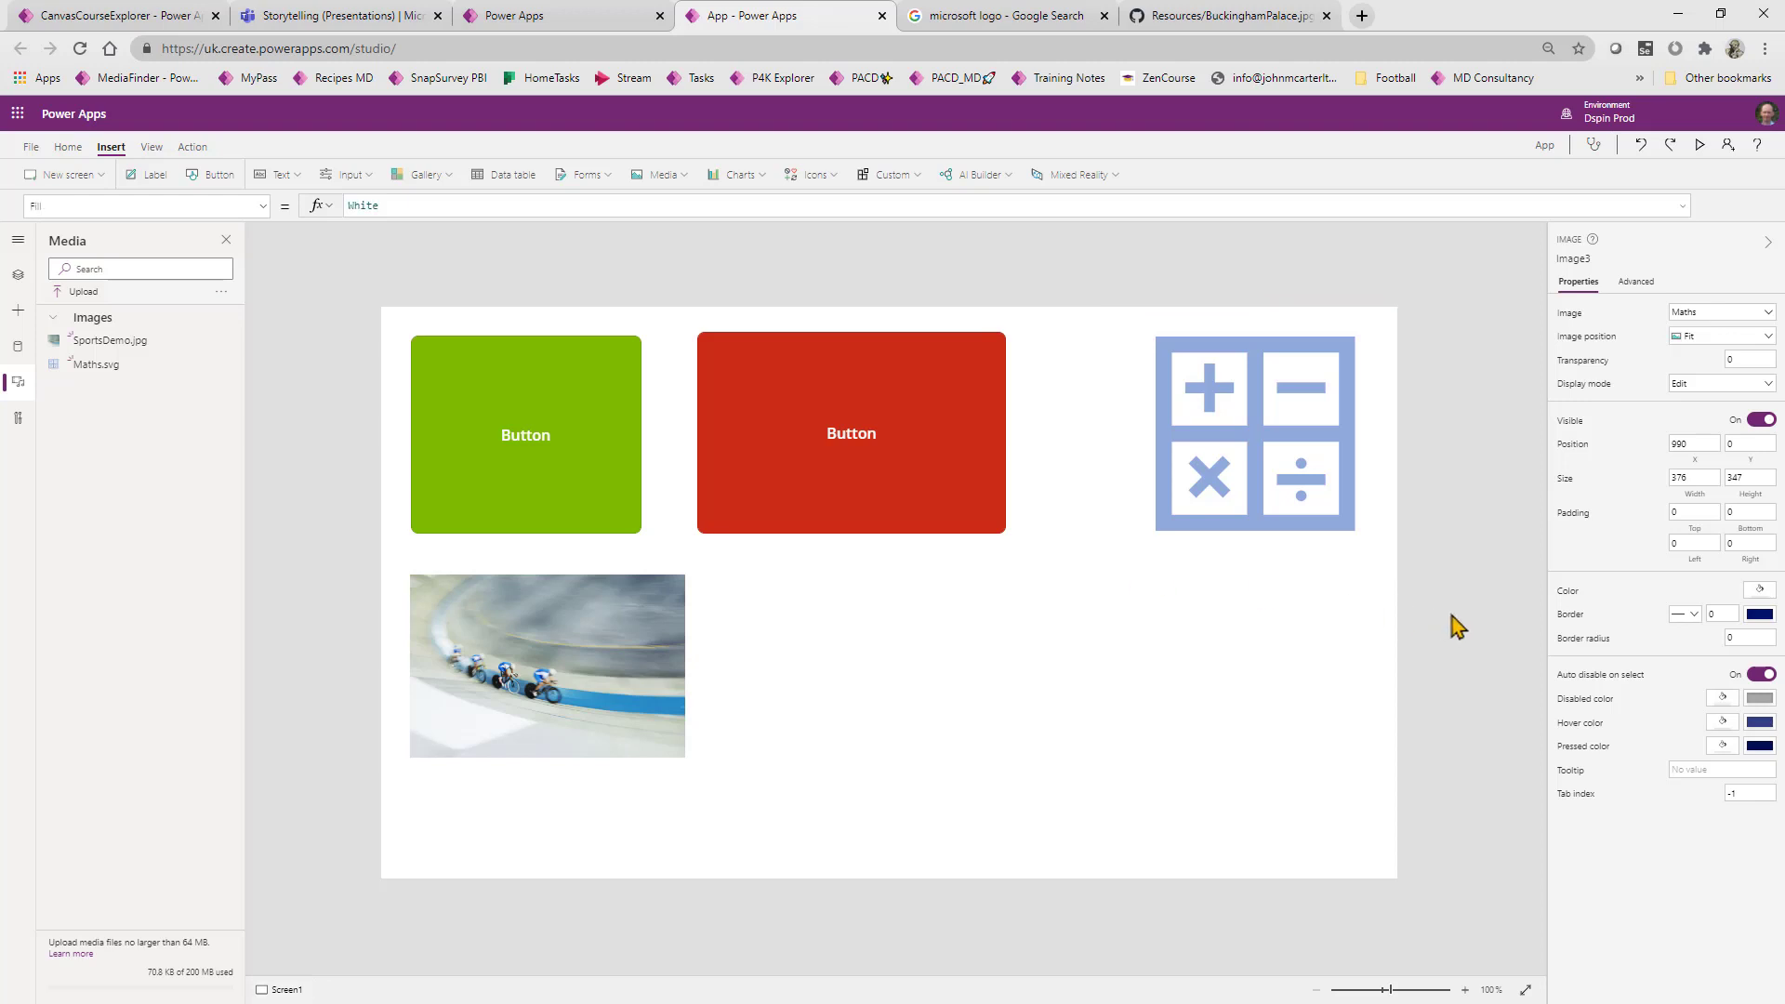
left_click(1701, 146)
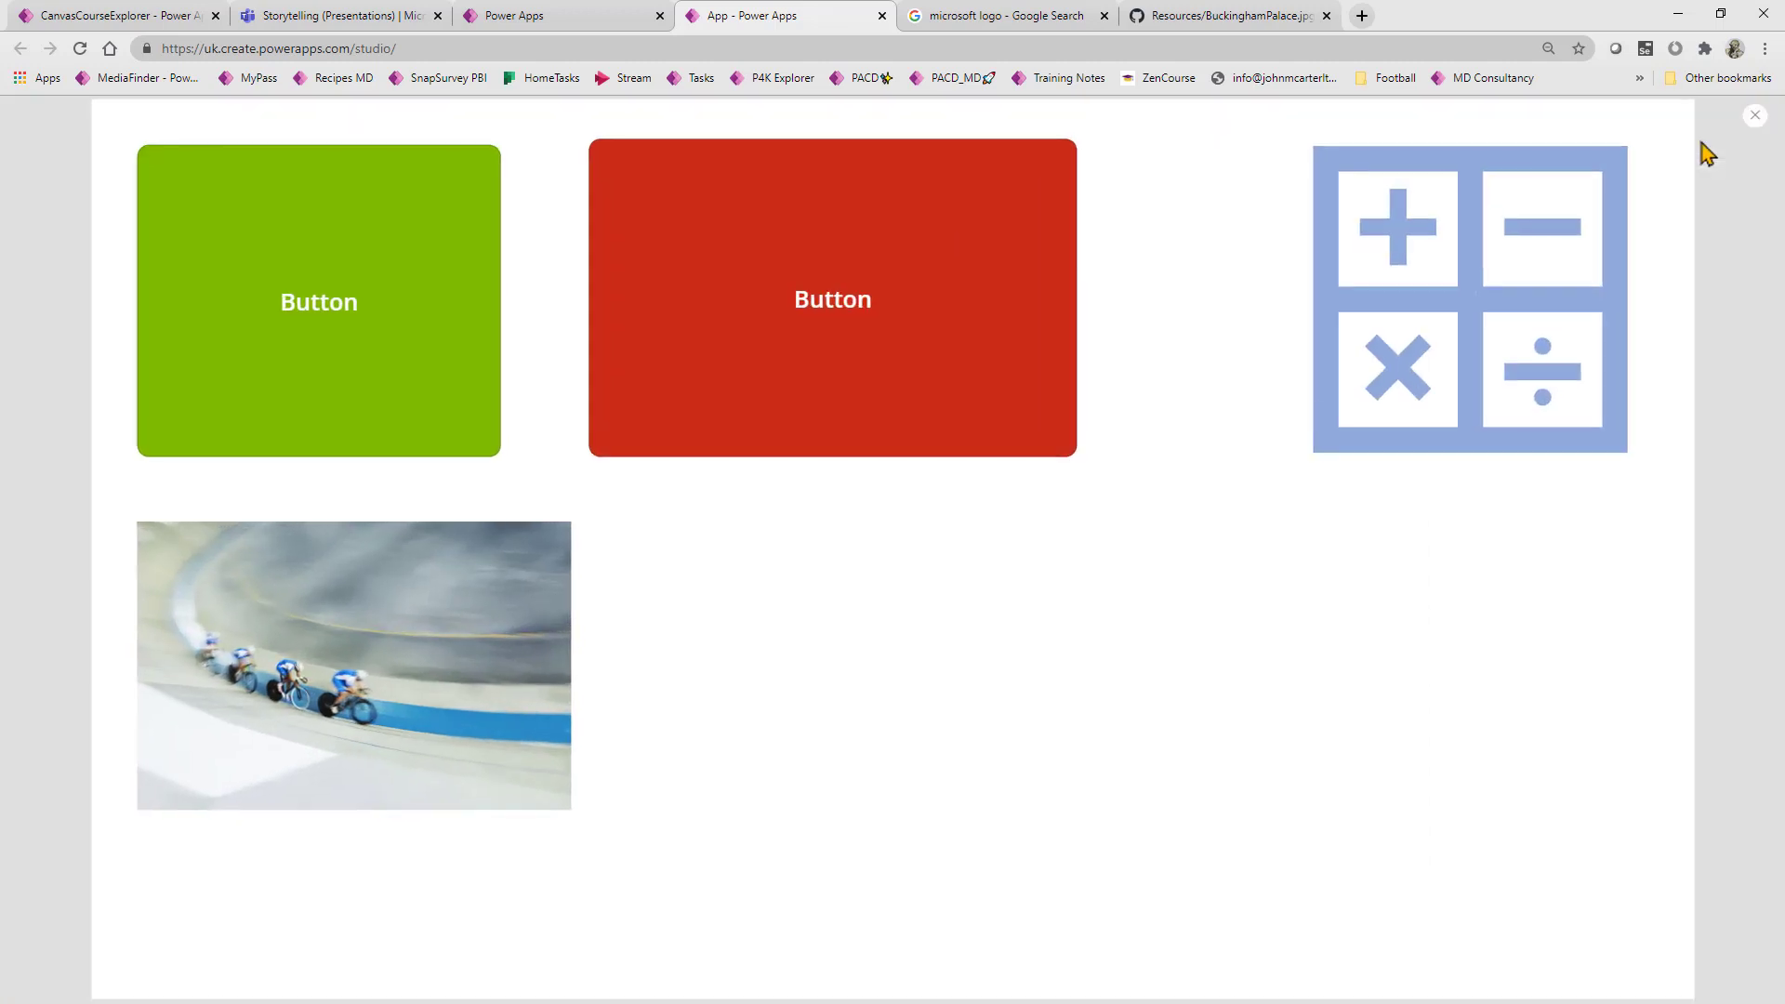
Exit the preview and insert a button about 366 by 332 that covers the Maths image
left_click(1755, 124)
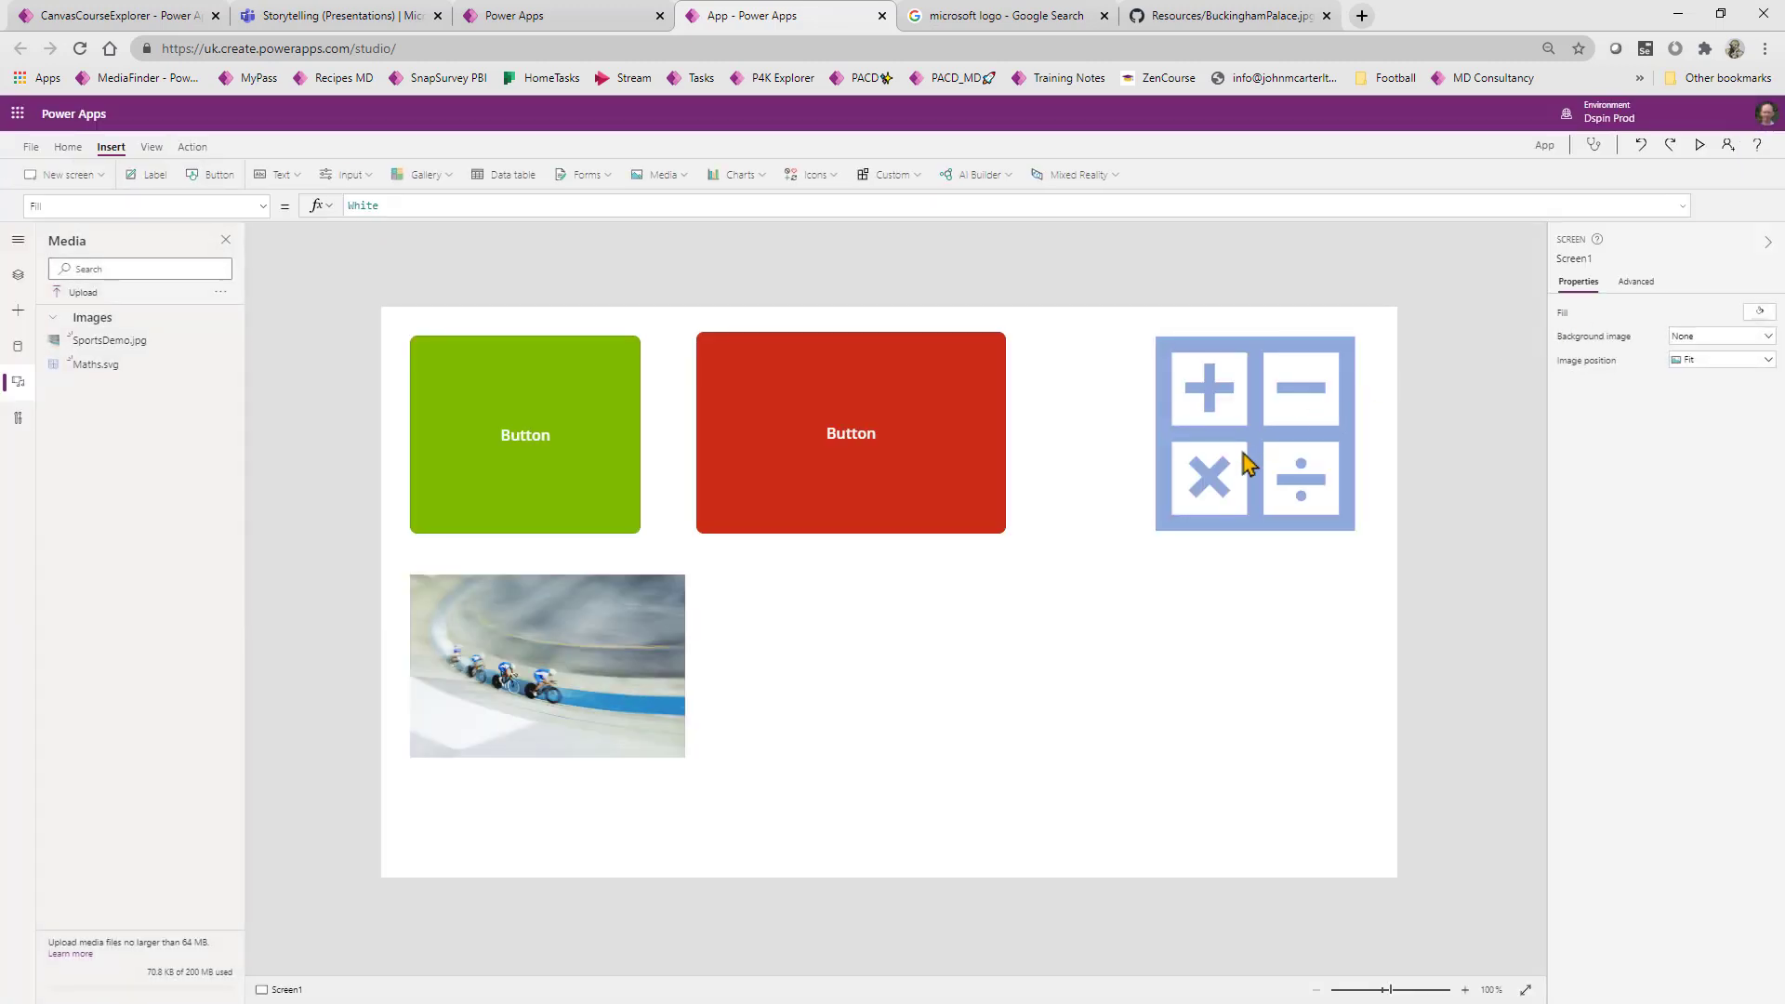
left_click(214, 174)
left_click_drag(476, 349, 1397, 565)
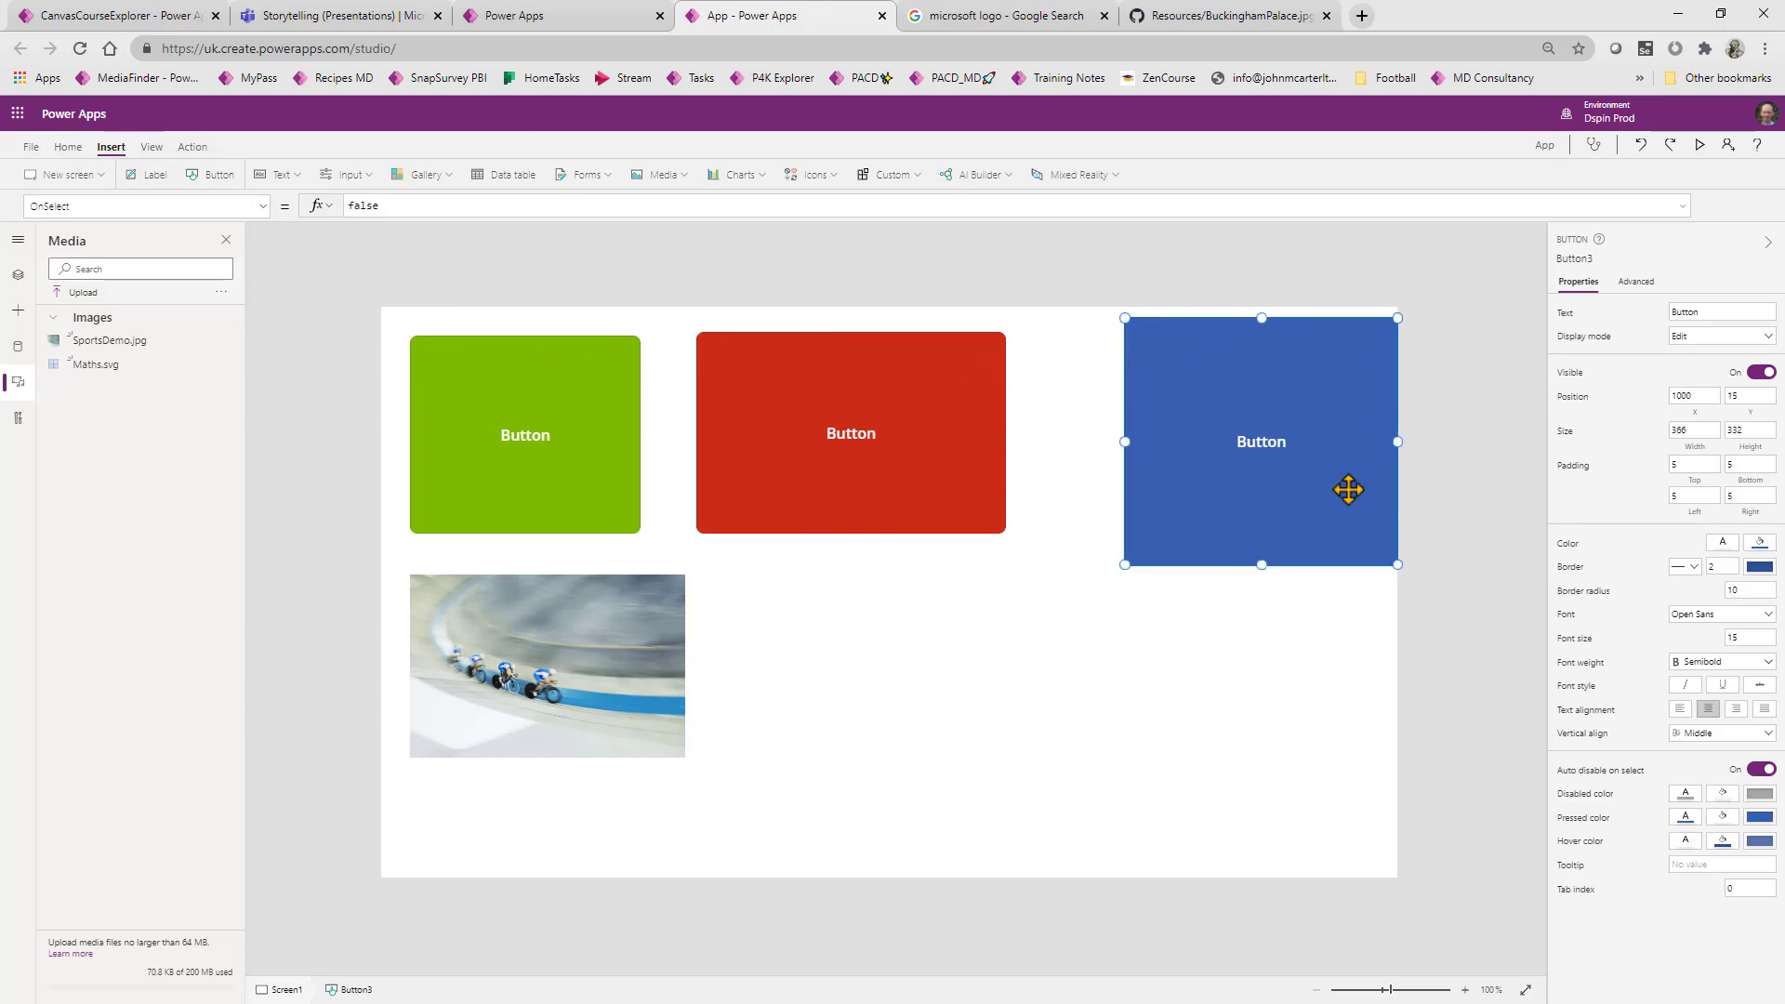
Set the Fill property of the button over the Maths image to Transparent
left_click(130, 203)
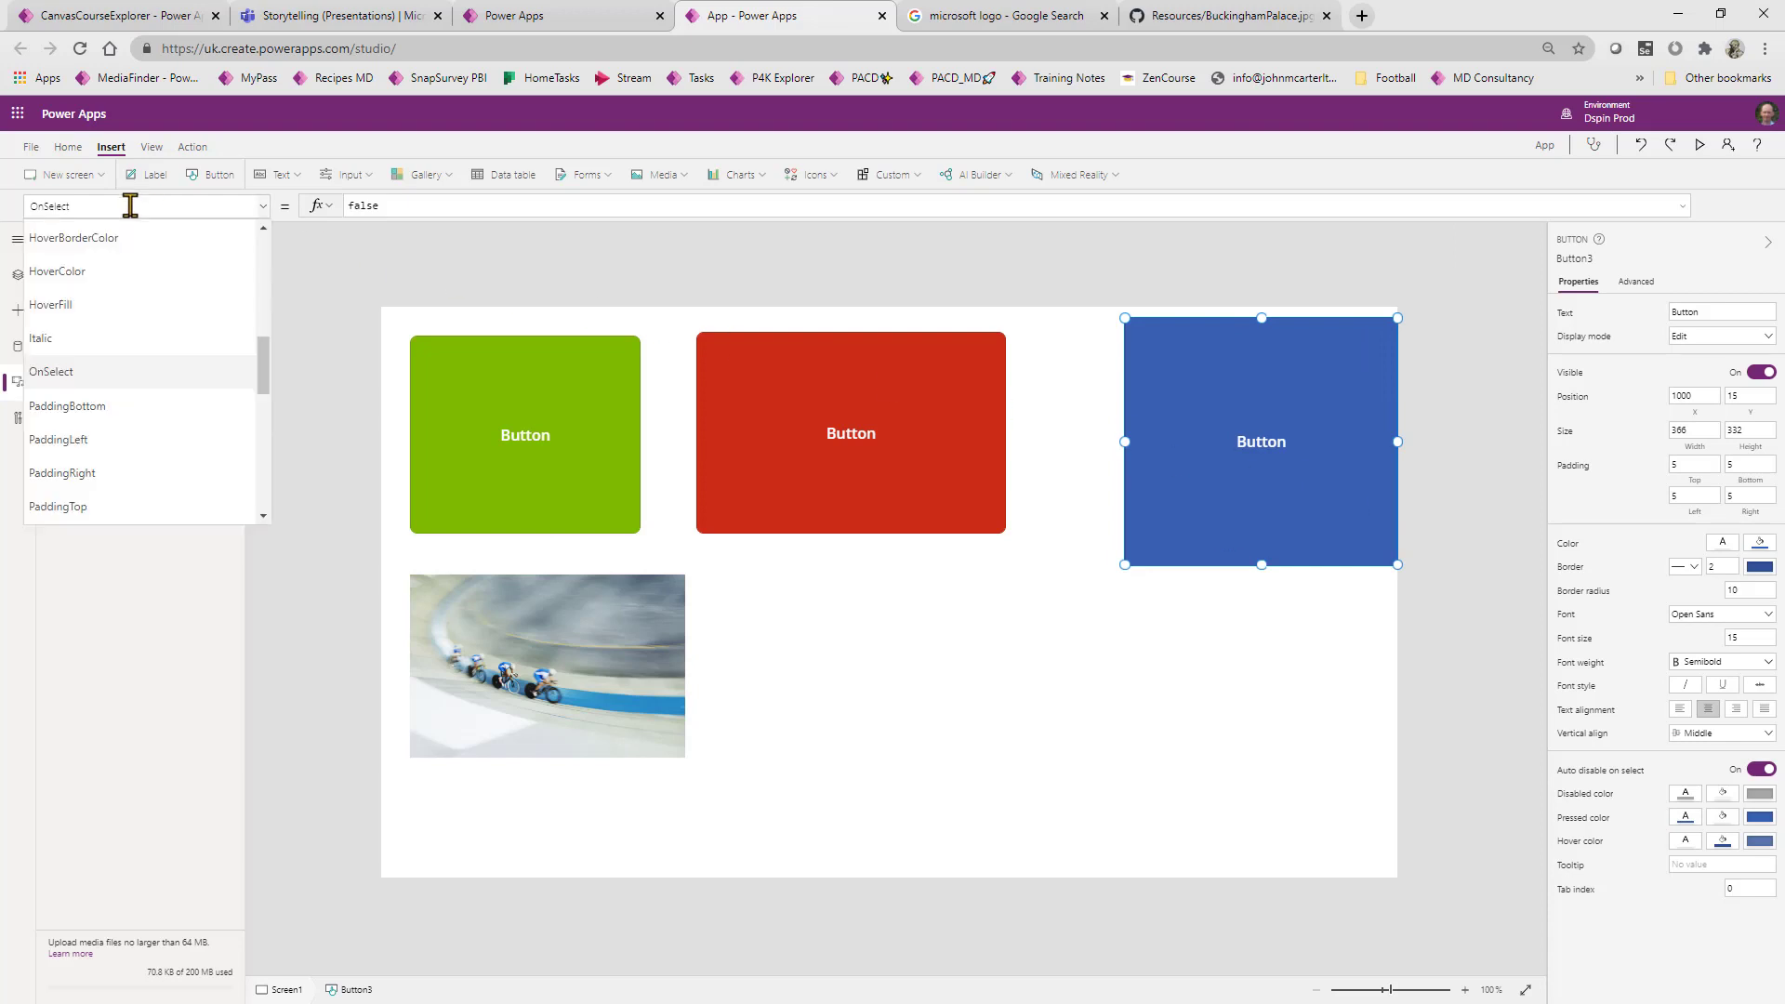
type("Fil")
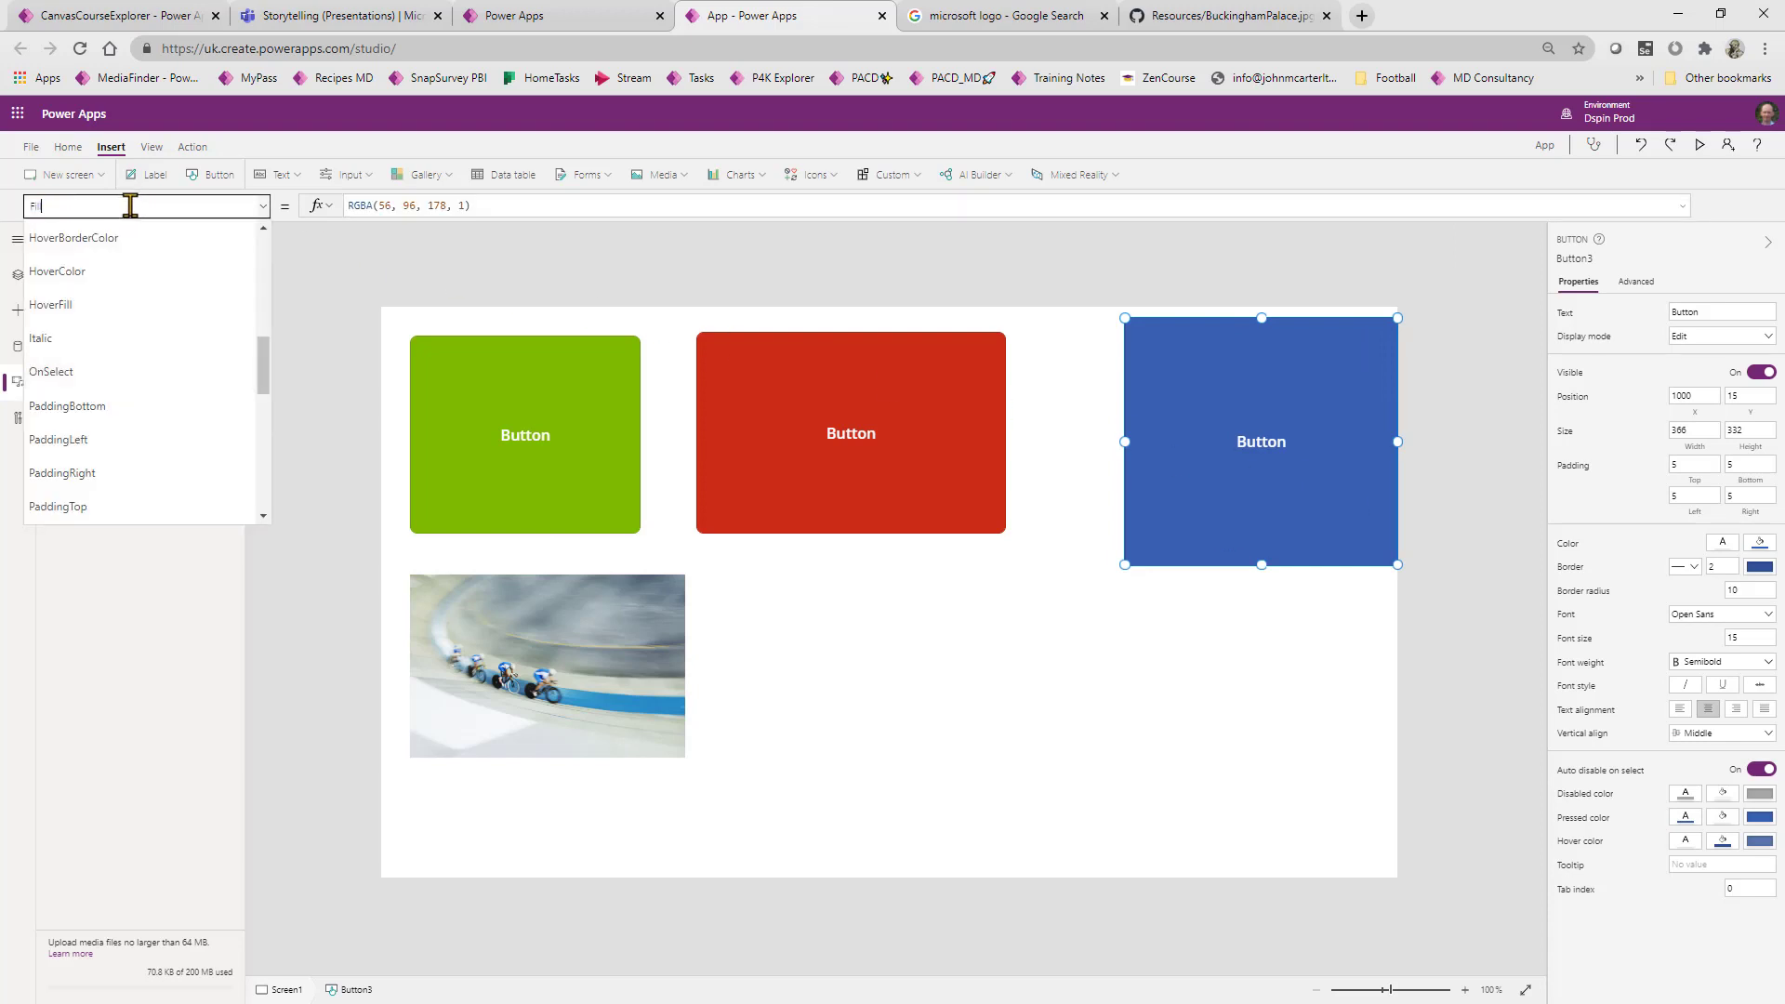
left_click(649, 205)
key("ctrl+a")
type("tran")
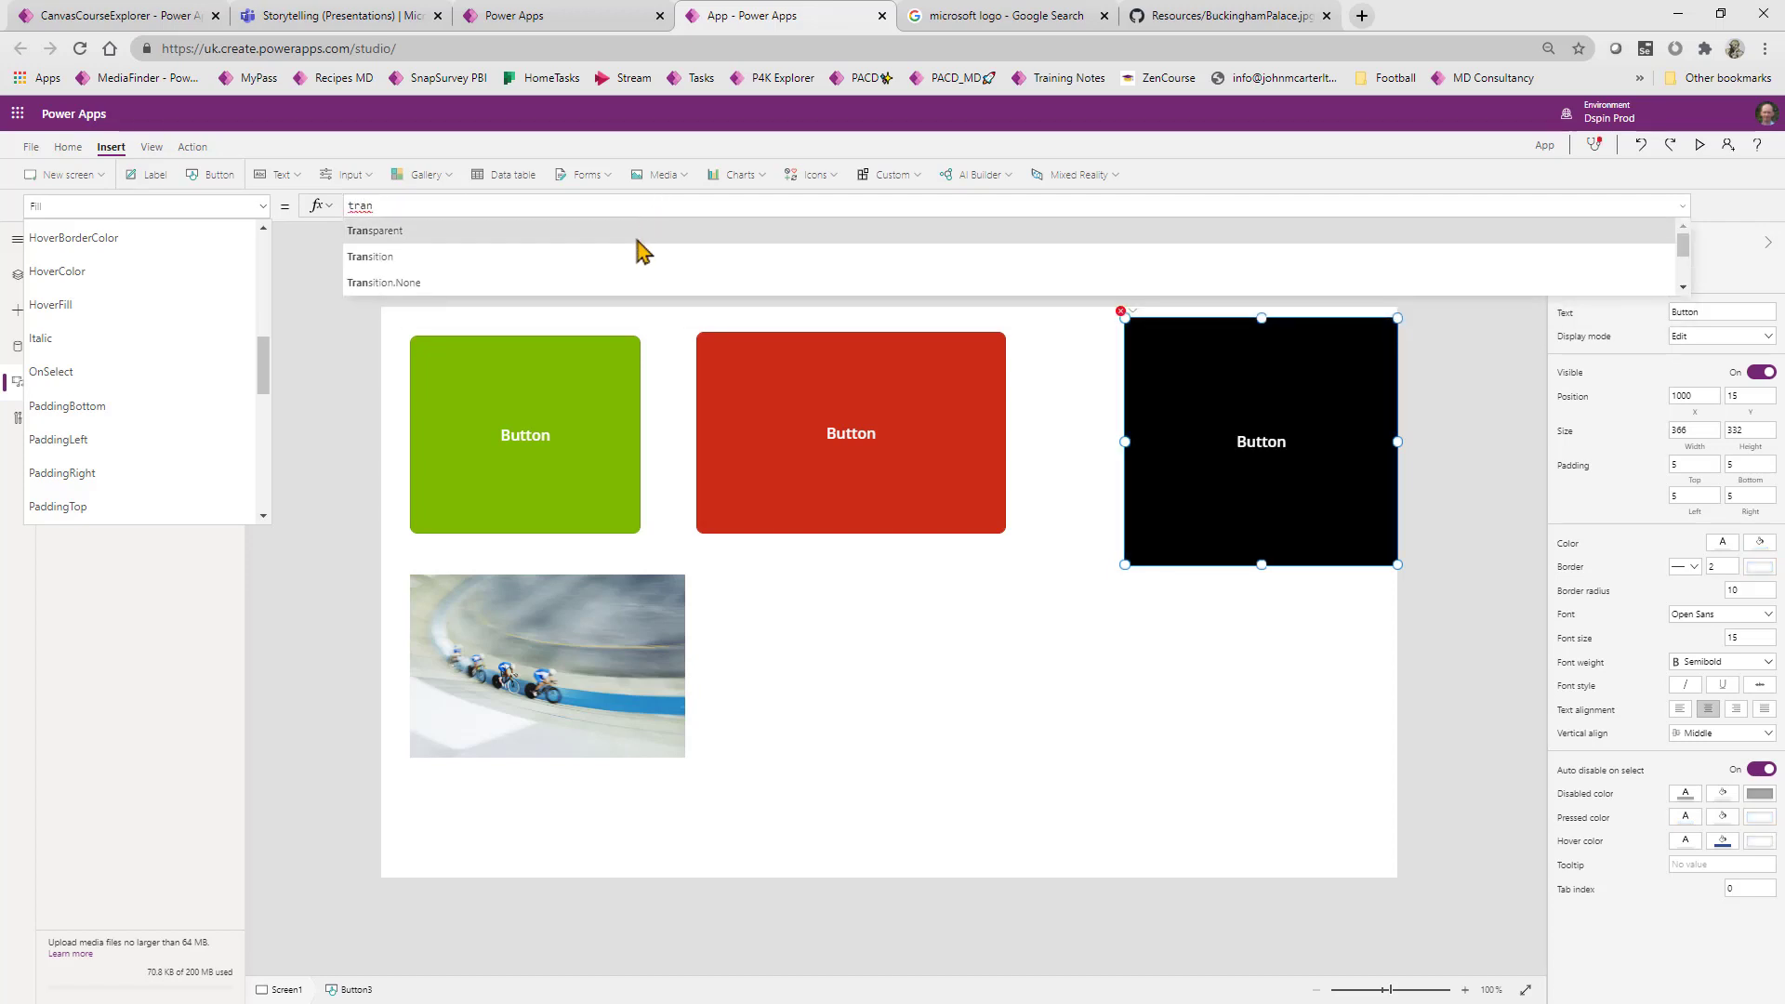
left_click(633, 237)
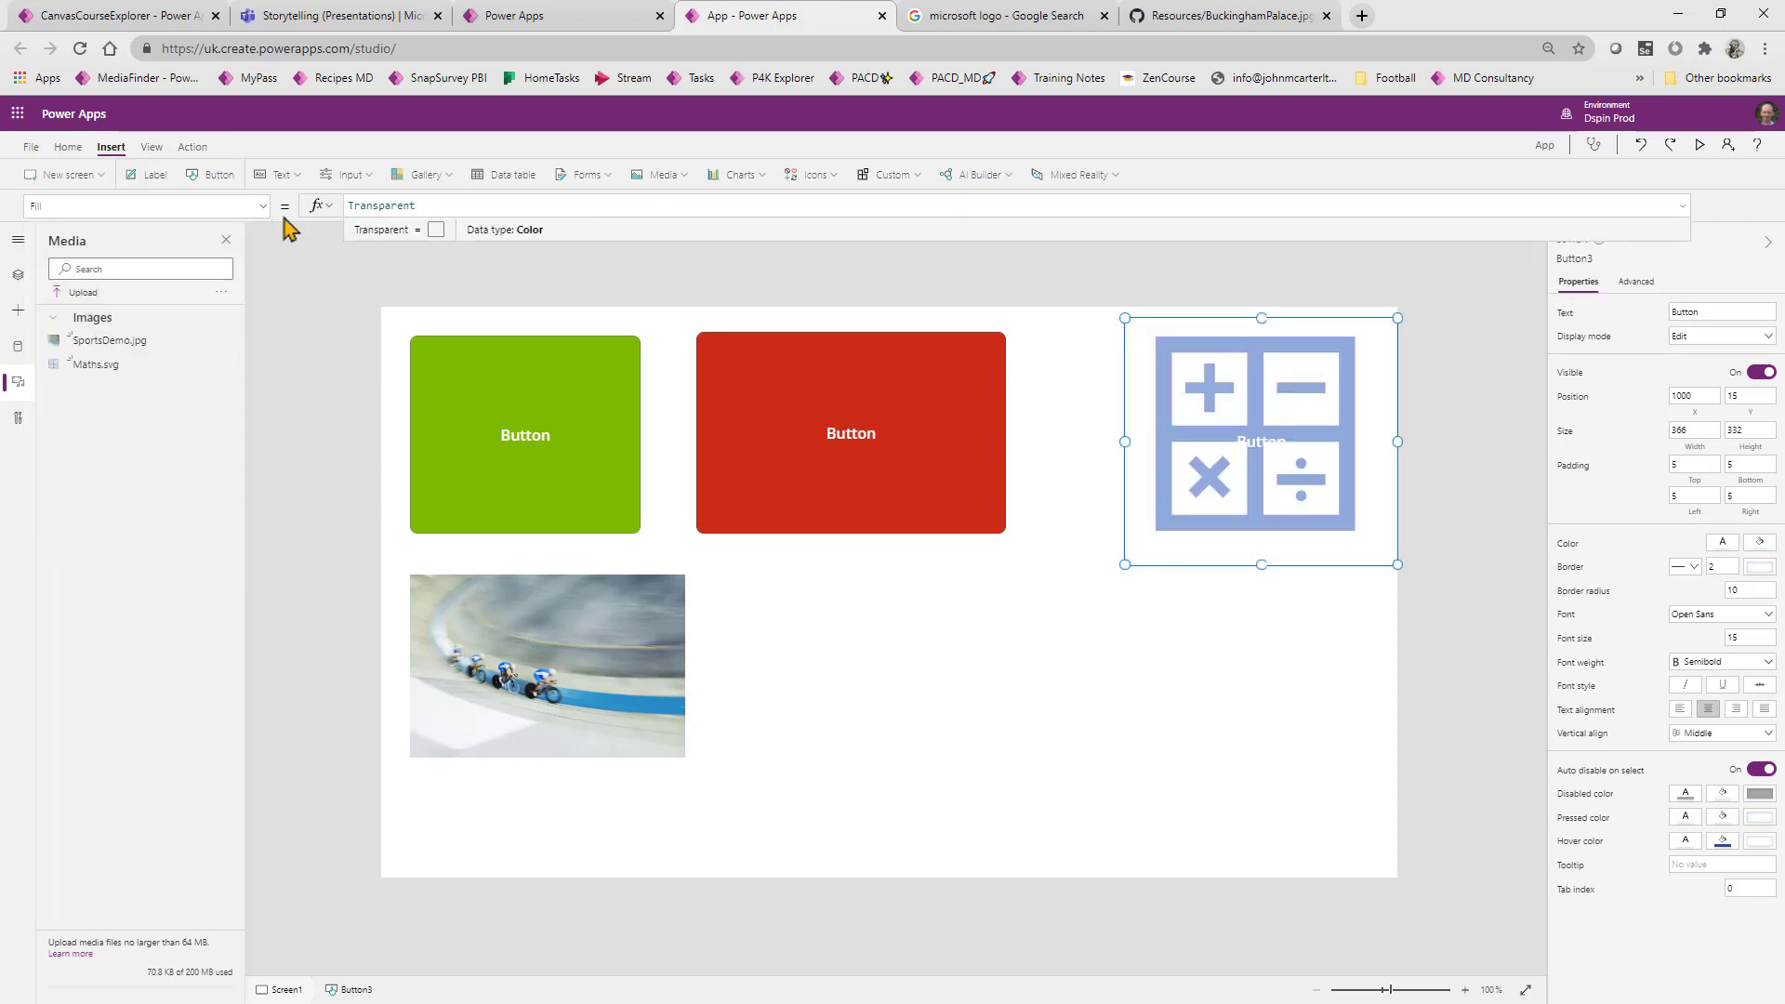
Display the OnSelect formula of the transparent button over the Maths image
left_click(116, 206)
type("o")
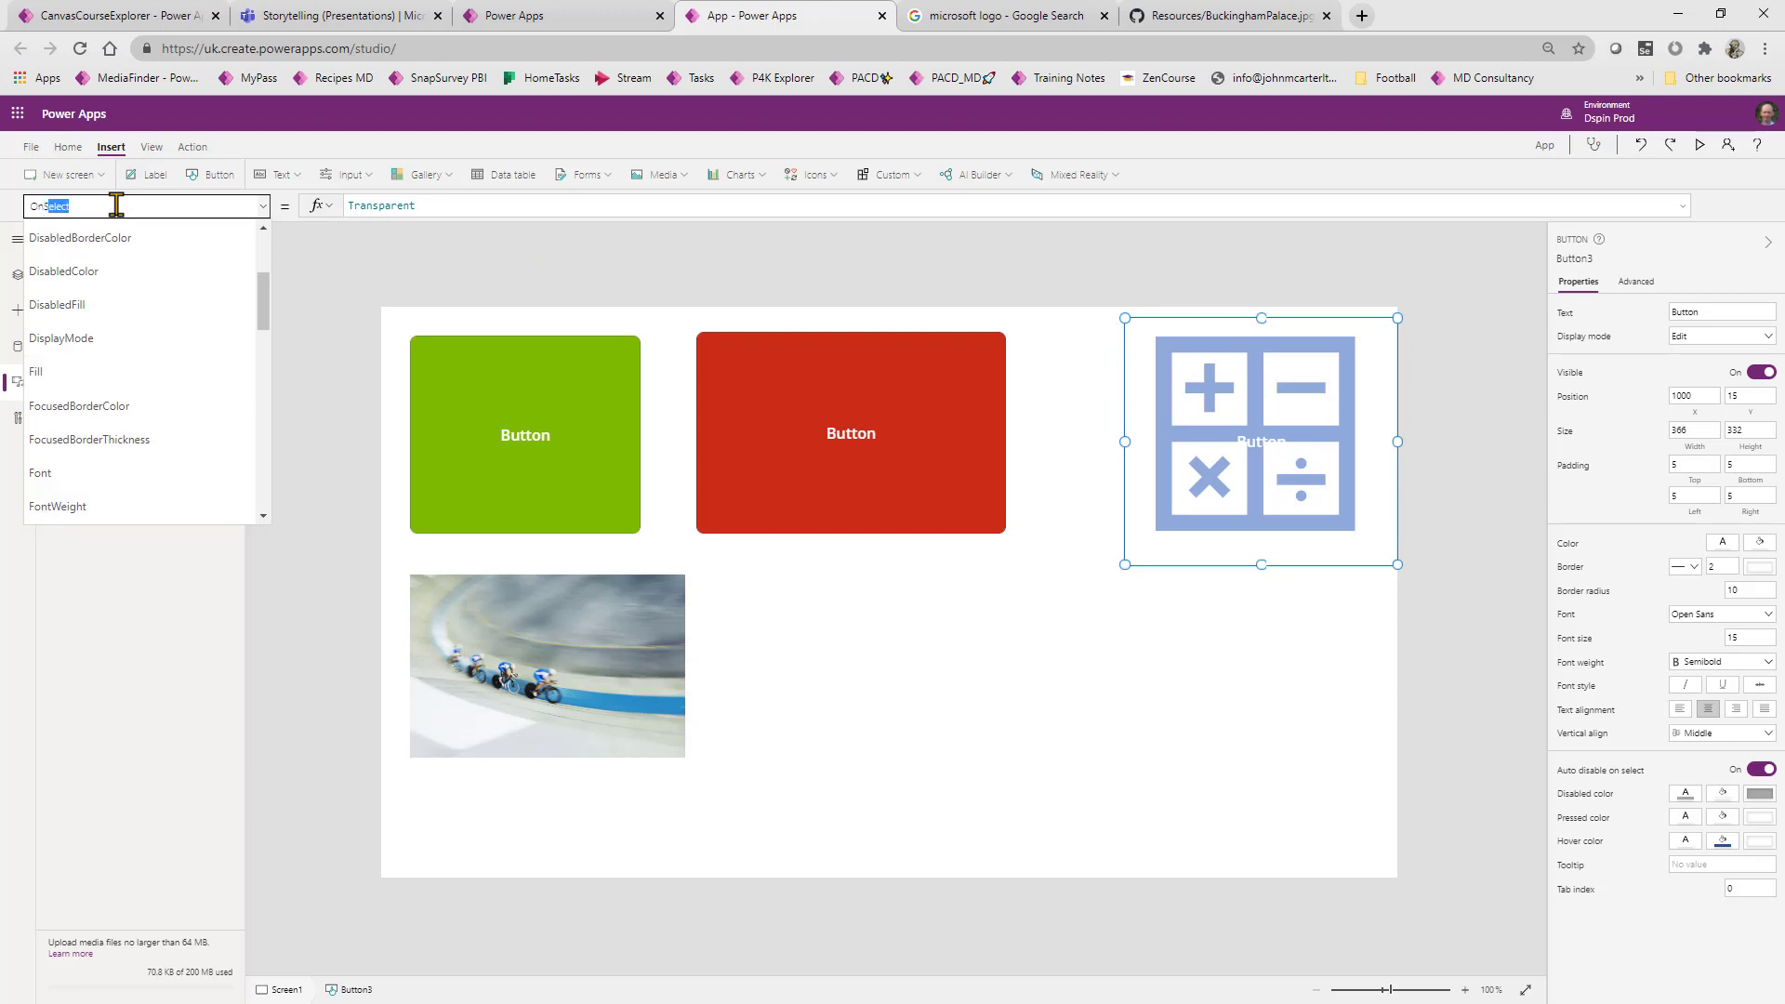
left_click(497, 207)
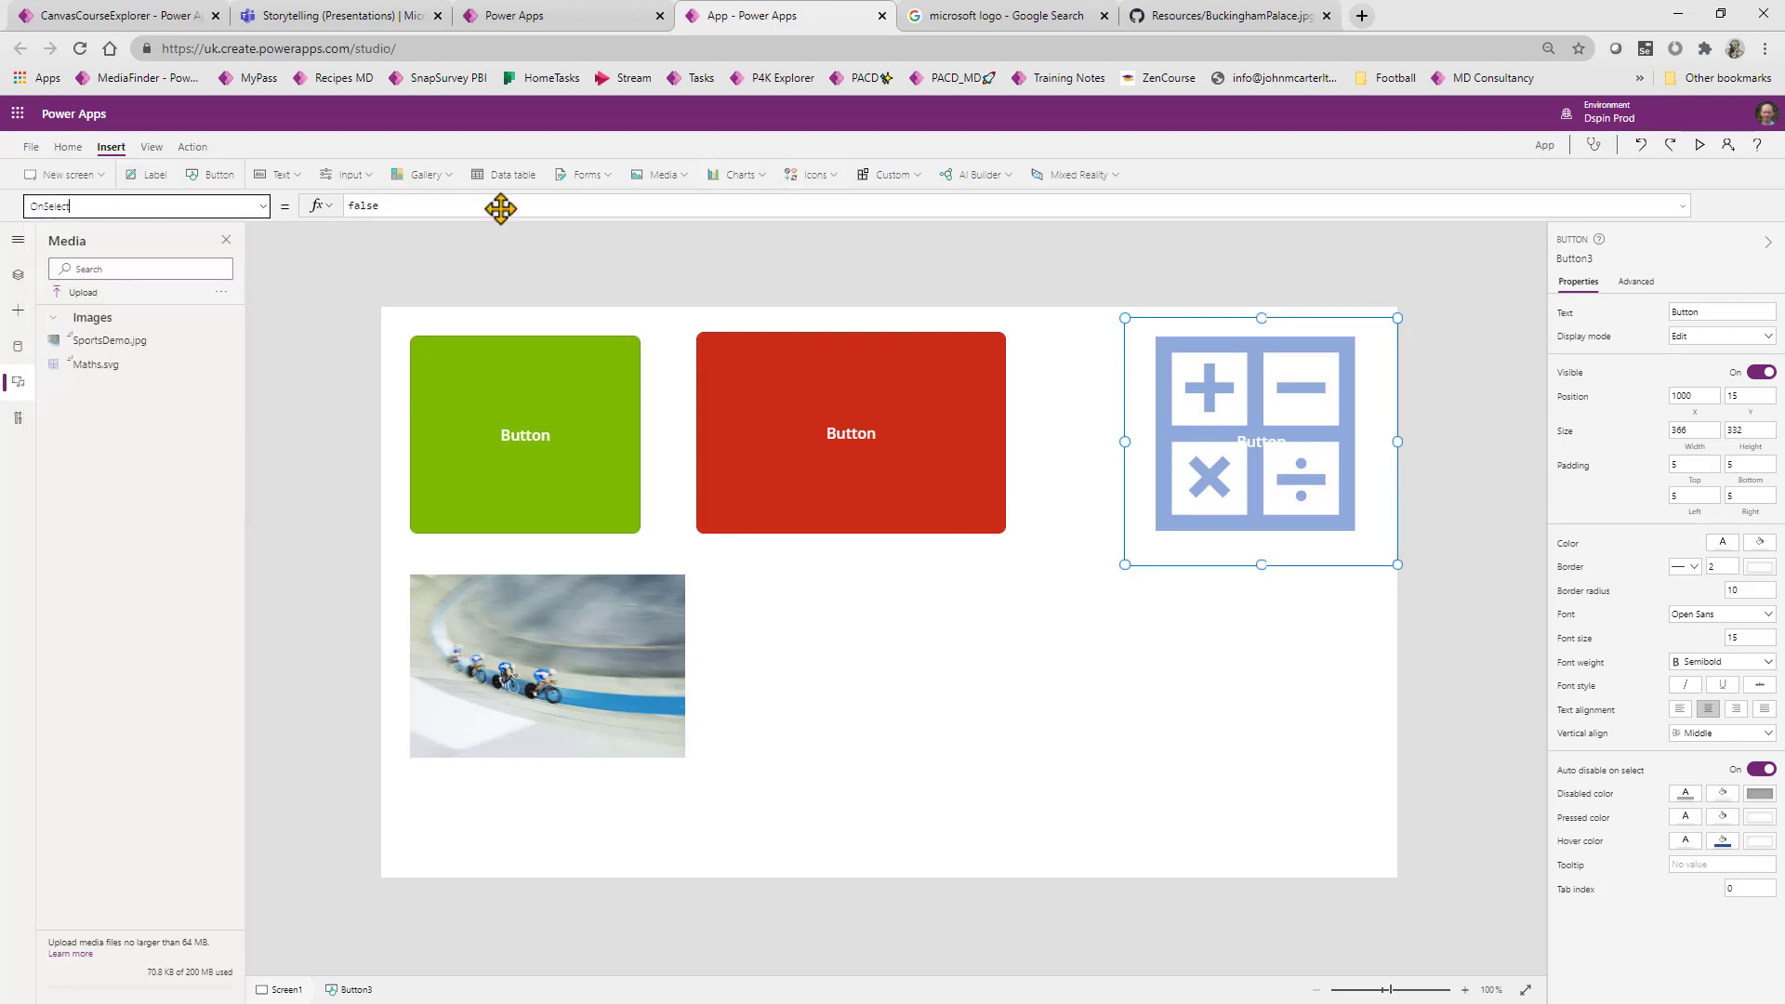
Move the transparent button down off the Maths image, select the image beneath, and move the button back over it at about 1000, 0
left_click_drag(1281, 394, 1273, 540)
left_click(1264, 400)
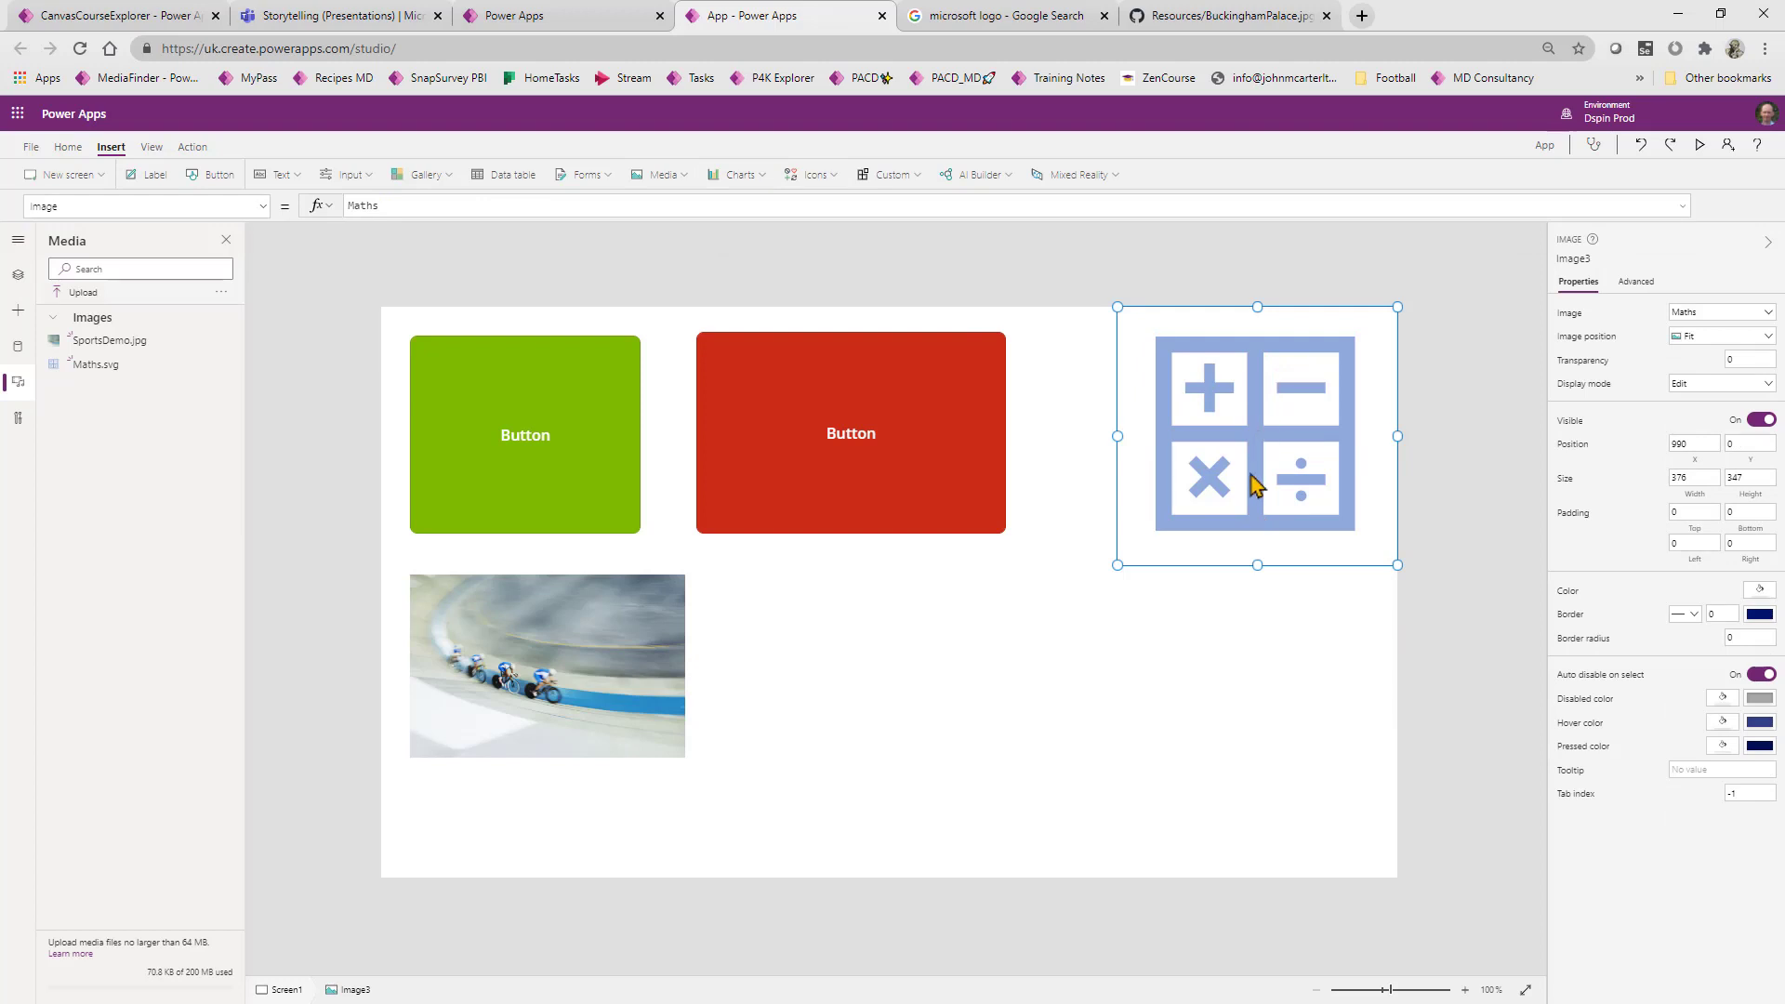
left_click(1213, 669)
left_click_drag(1233, 600, 1259, 462)
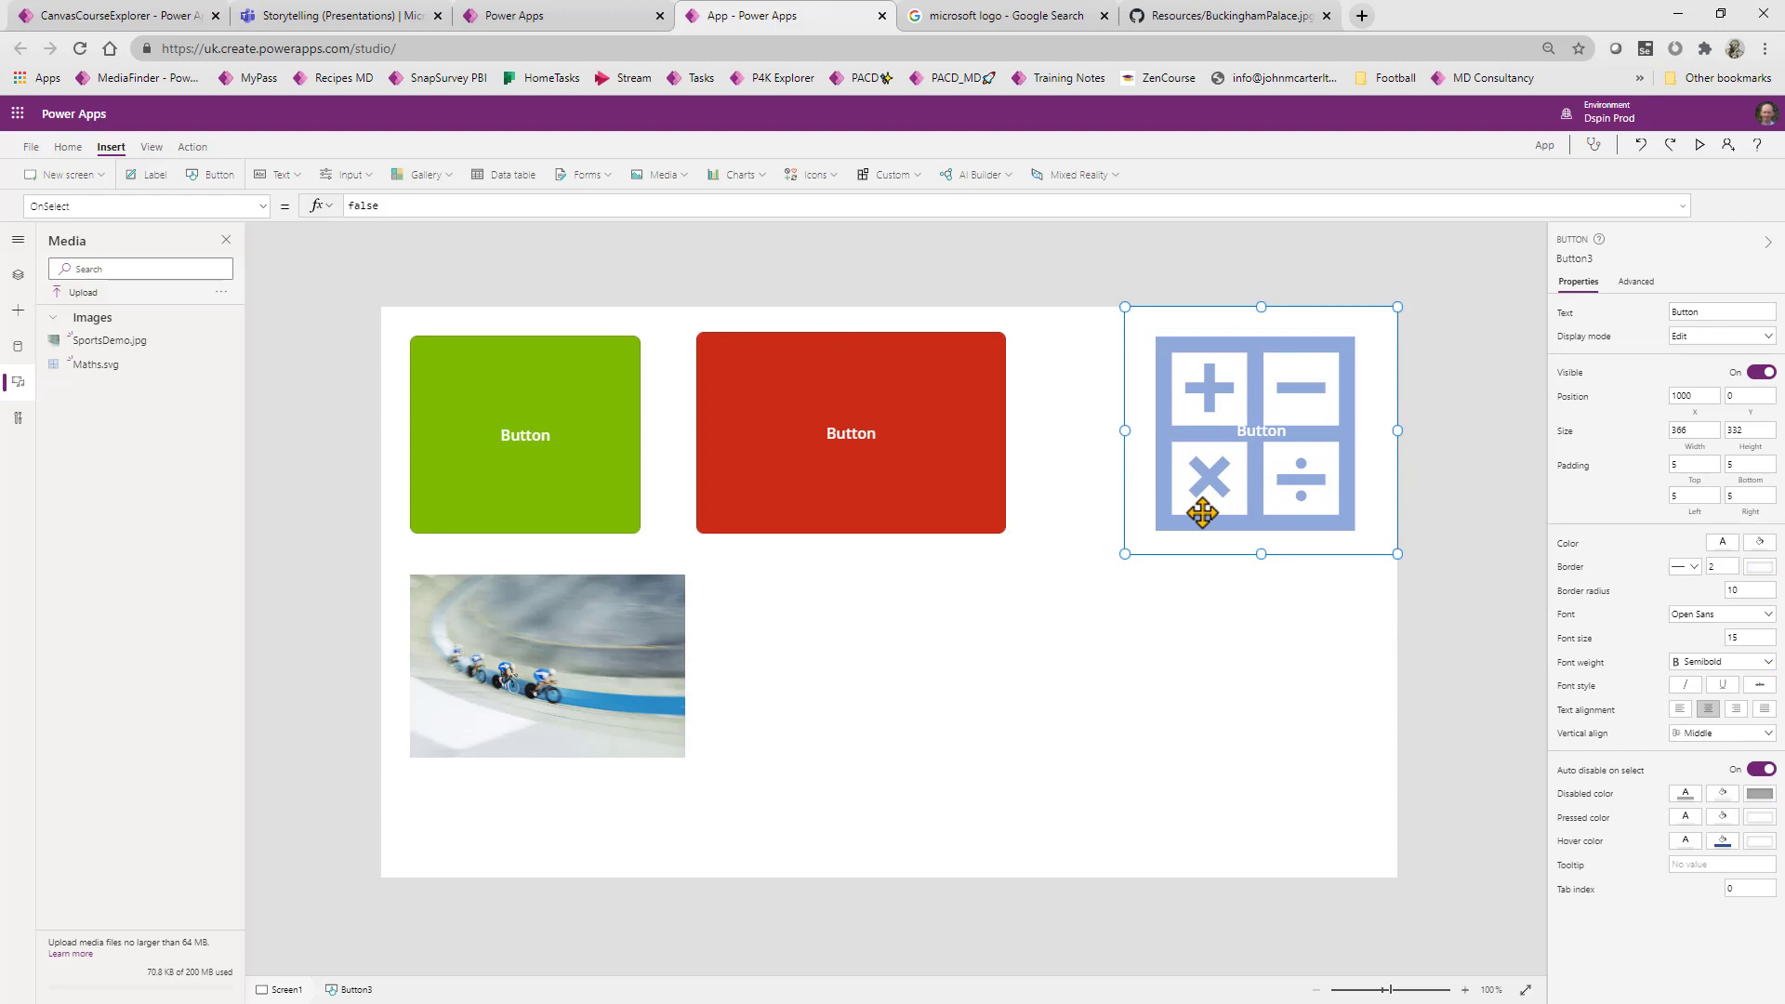
Preview the app in play mode to check the overlay button, exit the preview and select that button
left_click(1701, 147)
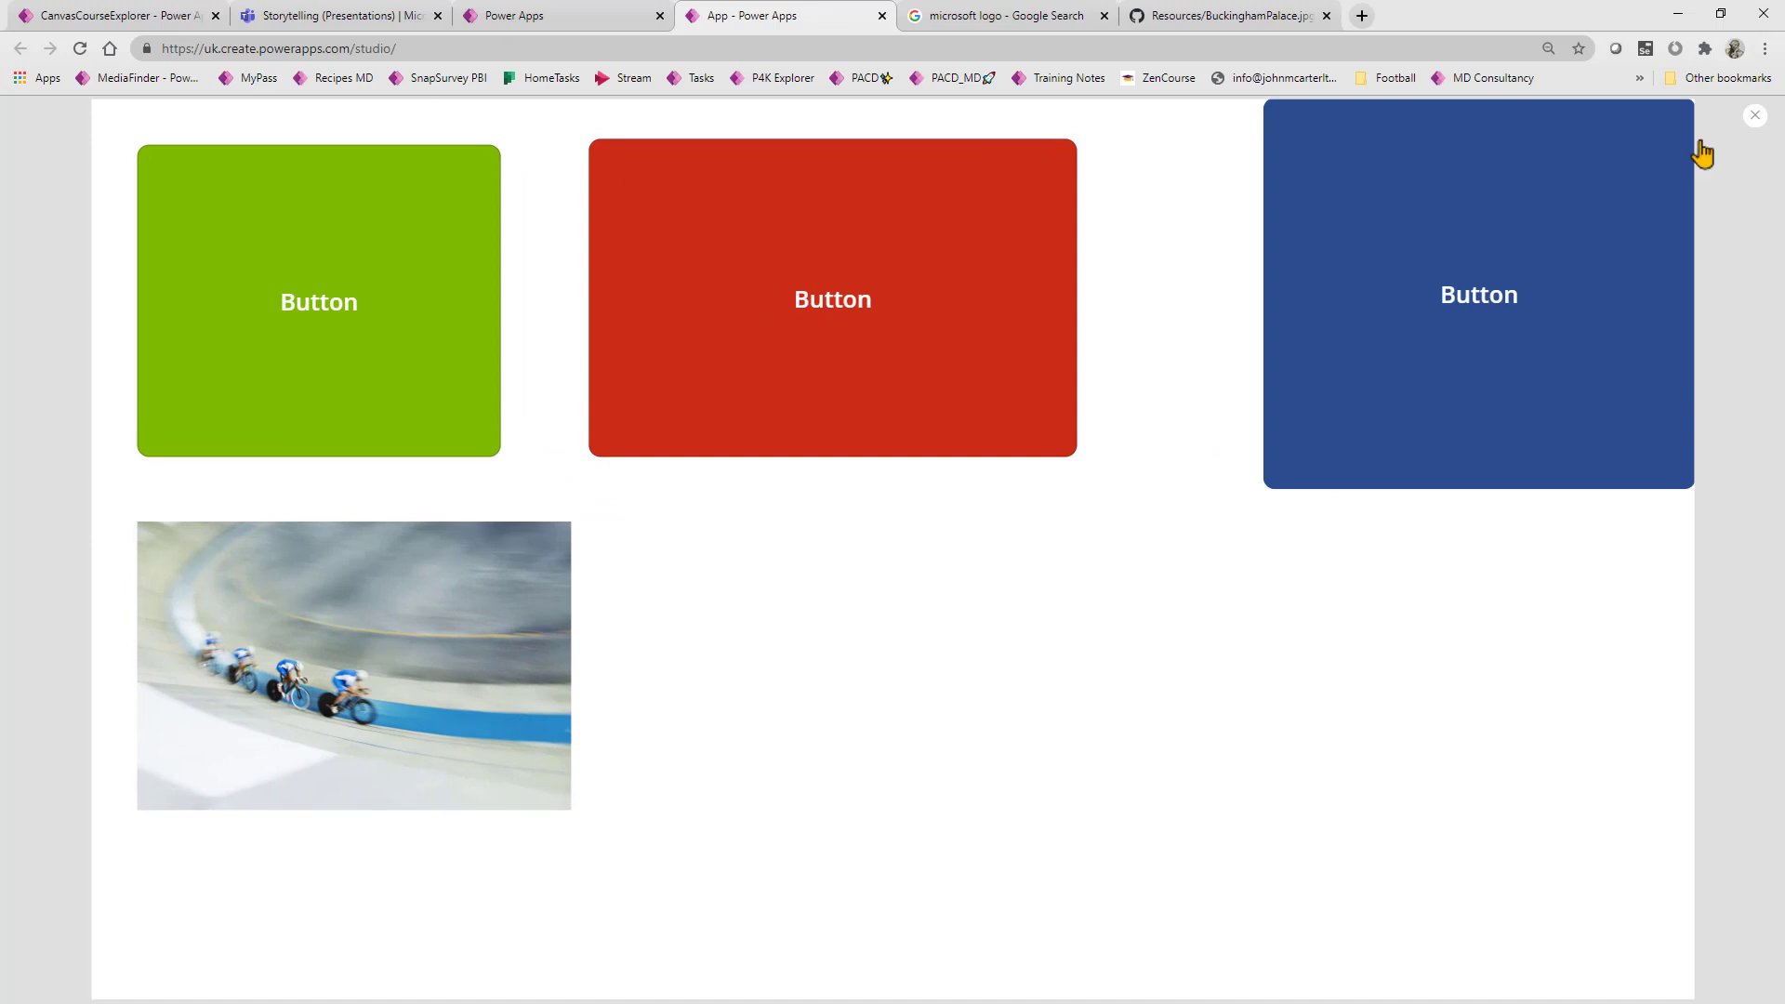
left_click(1756, 115)
left_click(1241, 429)
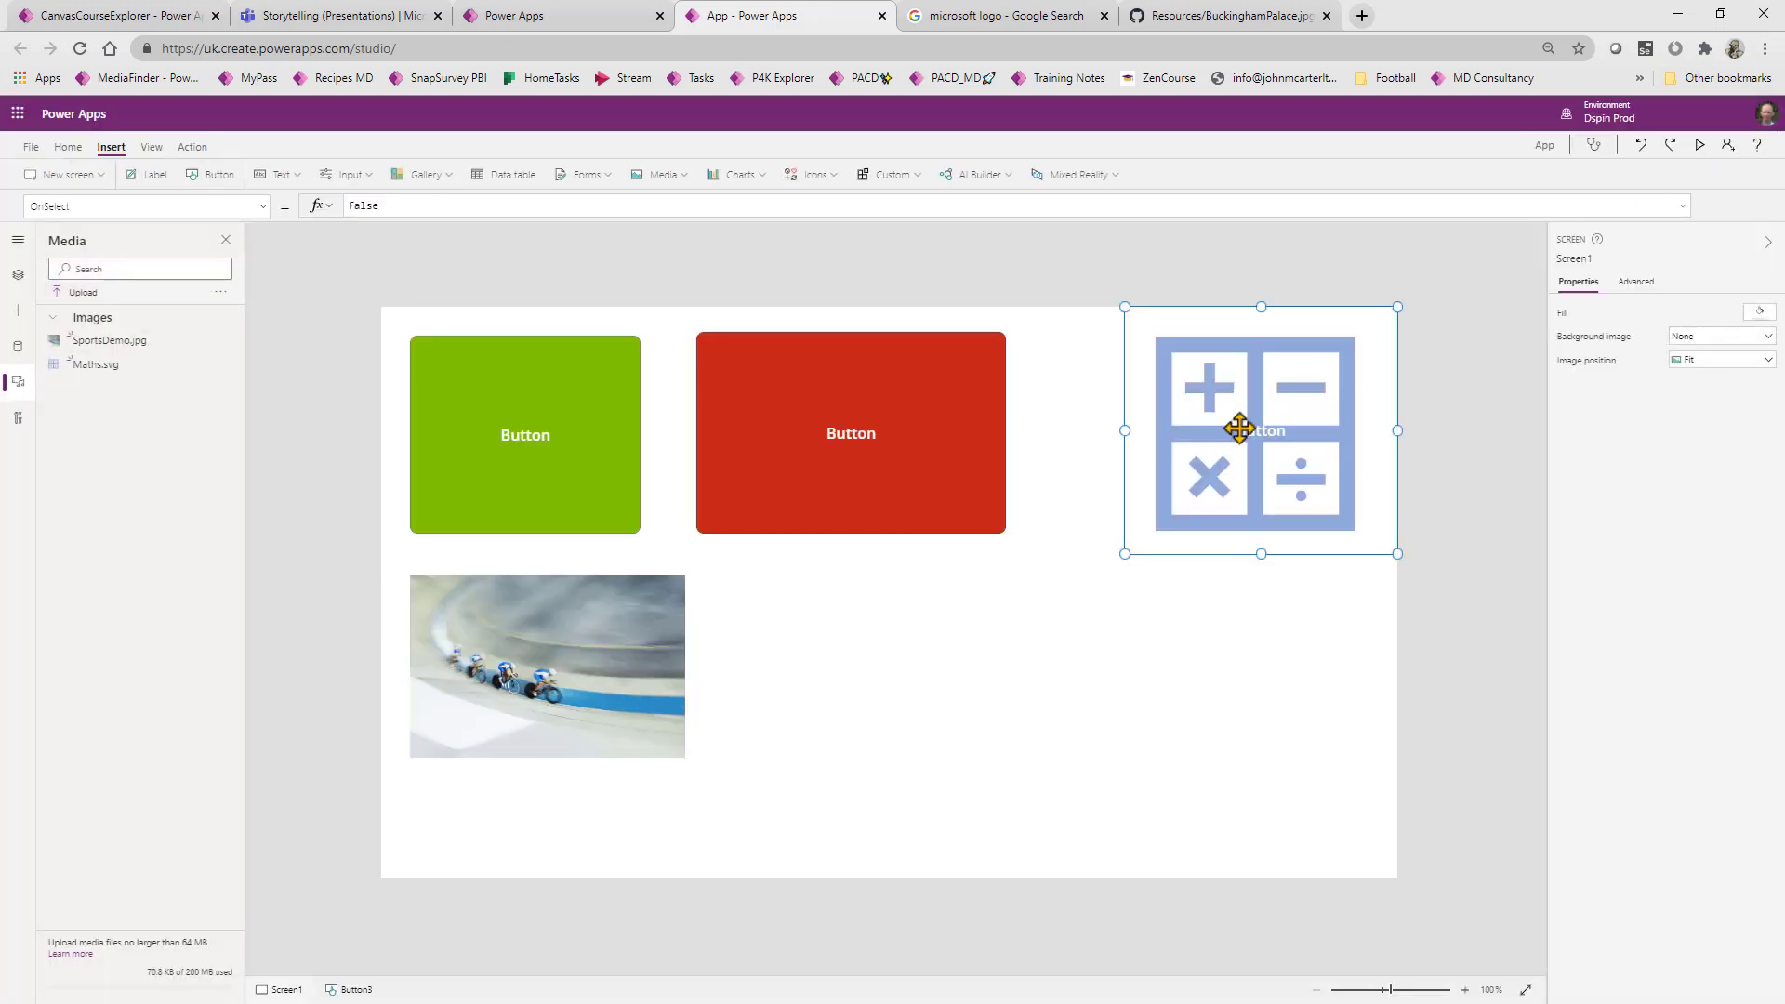